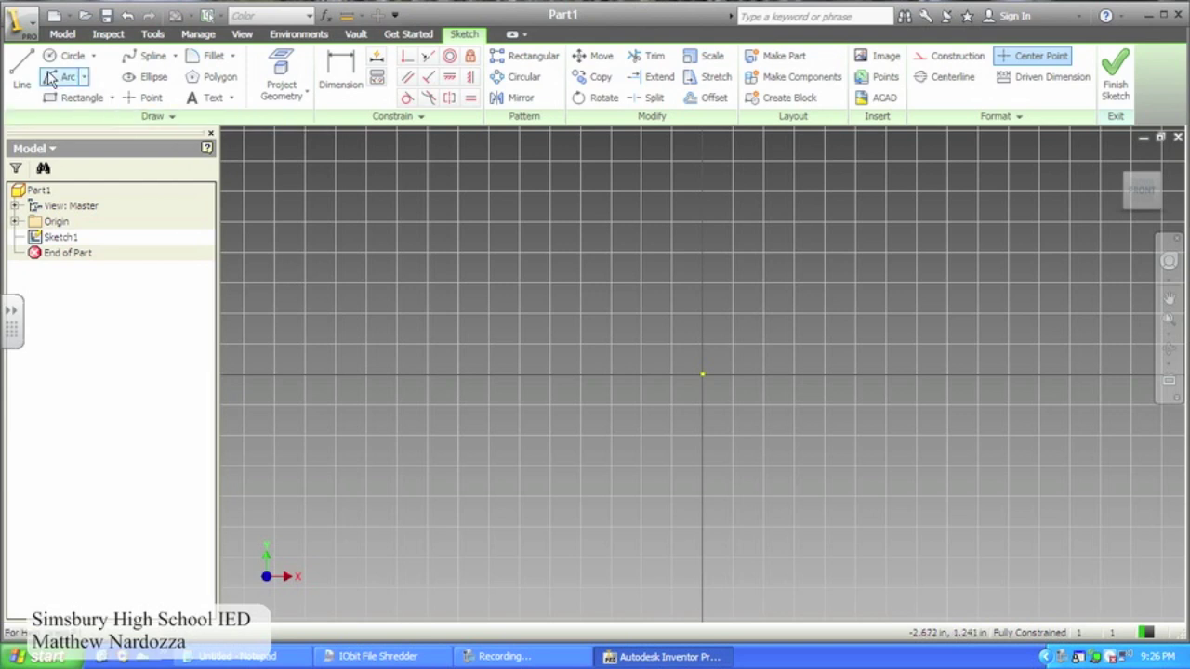
- Draw a 2.00 in horizontal line and constrain its midpoint coincident with the sketch origin
left_click(396, 374)
type("2")
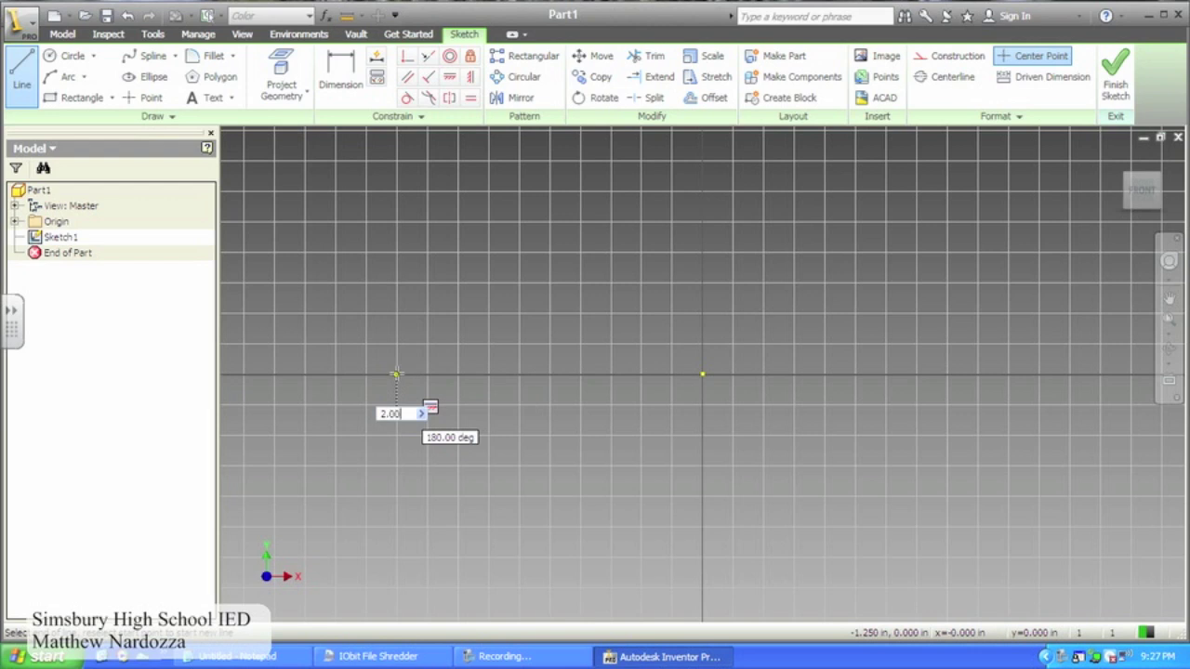
type(".00")
key("Return")
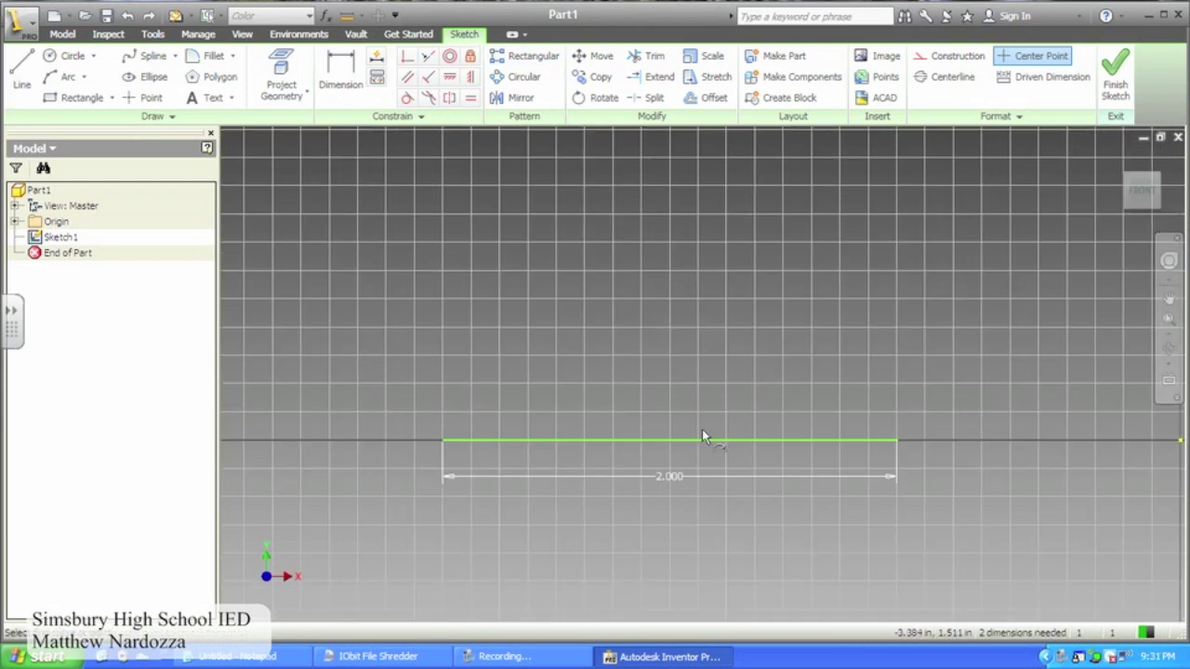
left_click(669, 441)
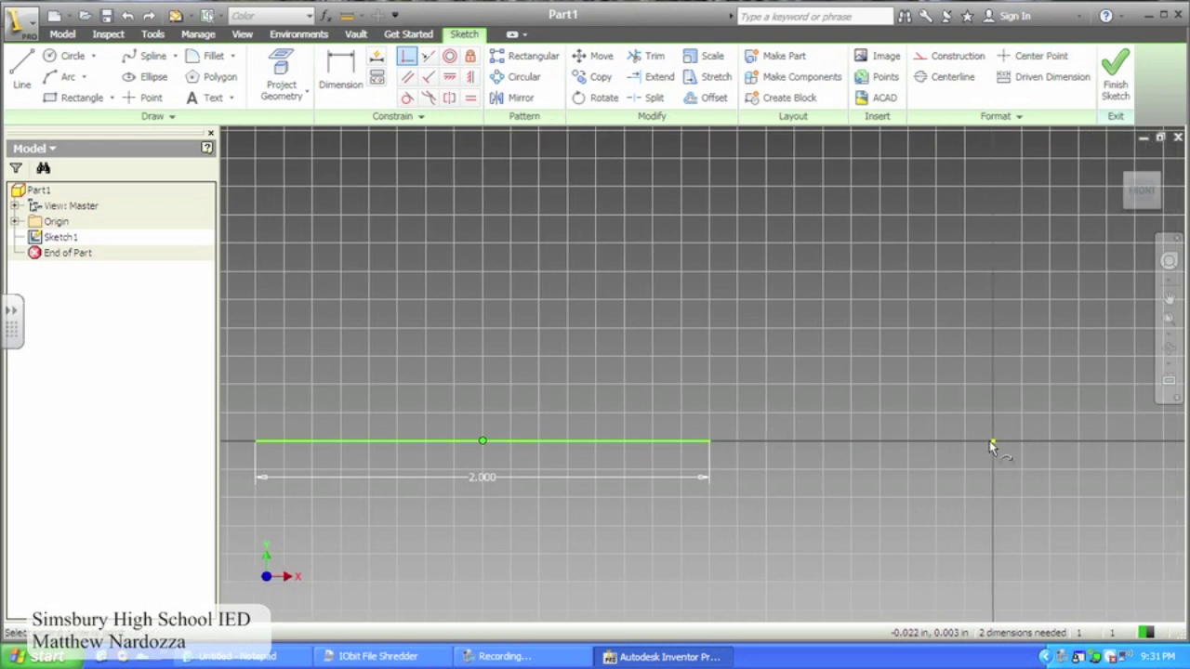
left_click(994, 441)
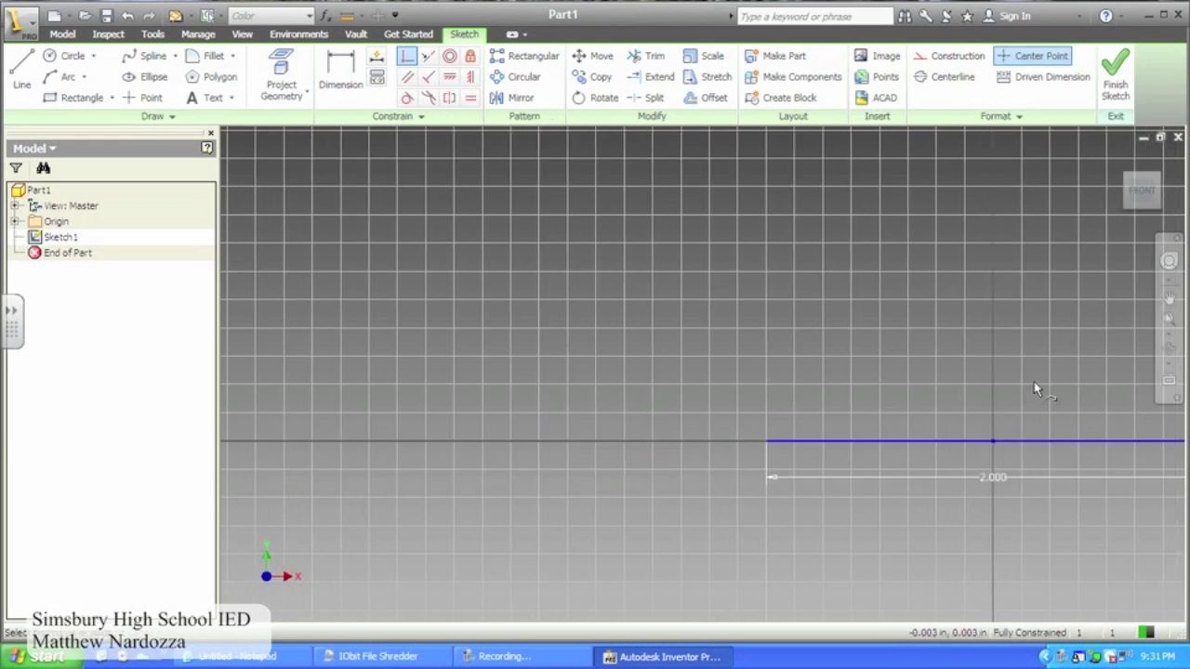
- Draw two separate vertical lines about 0.75 in long, rising from the left and right endpoints of the base line
middle_click_drag(1033, 391, 740, 374)
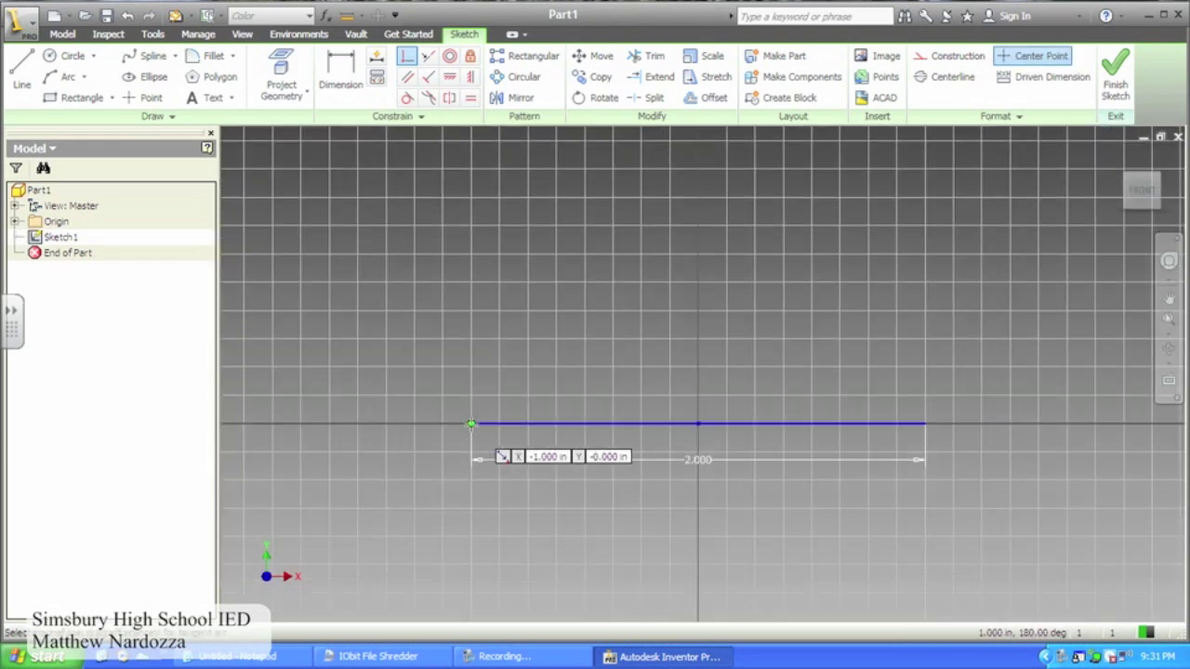
left_click(471, 424)
left_click(471, 253)
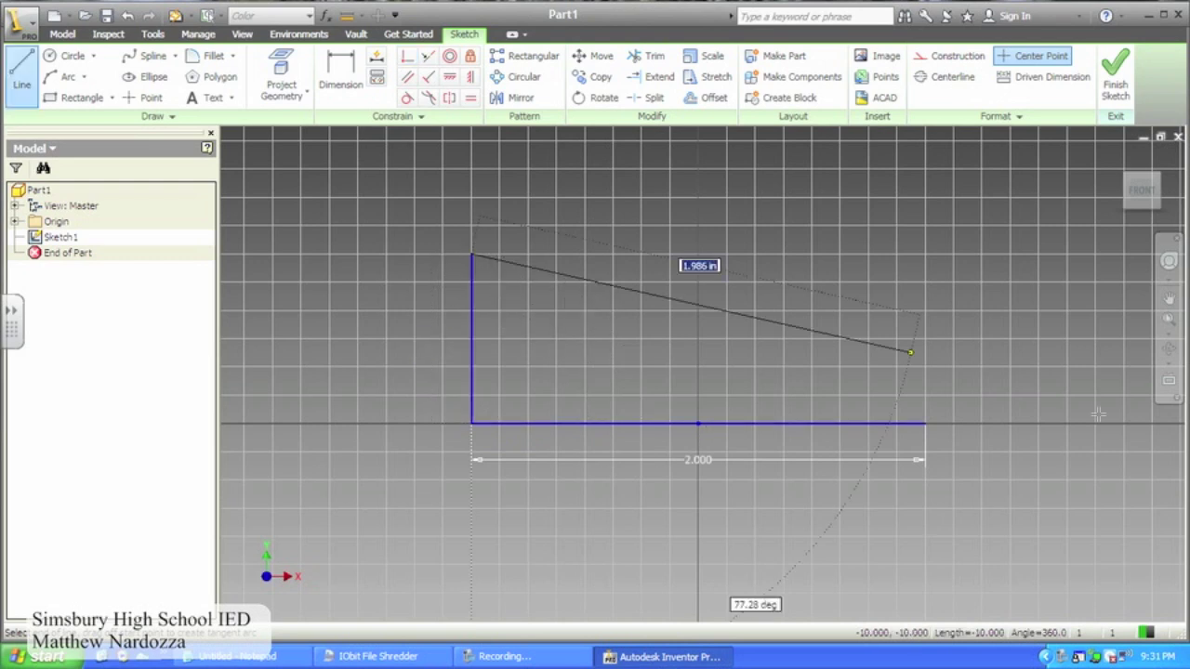
right_click(953, 388)
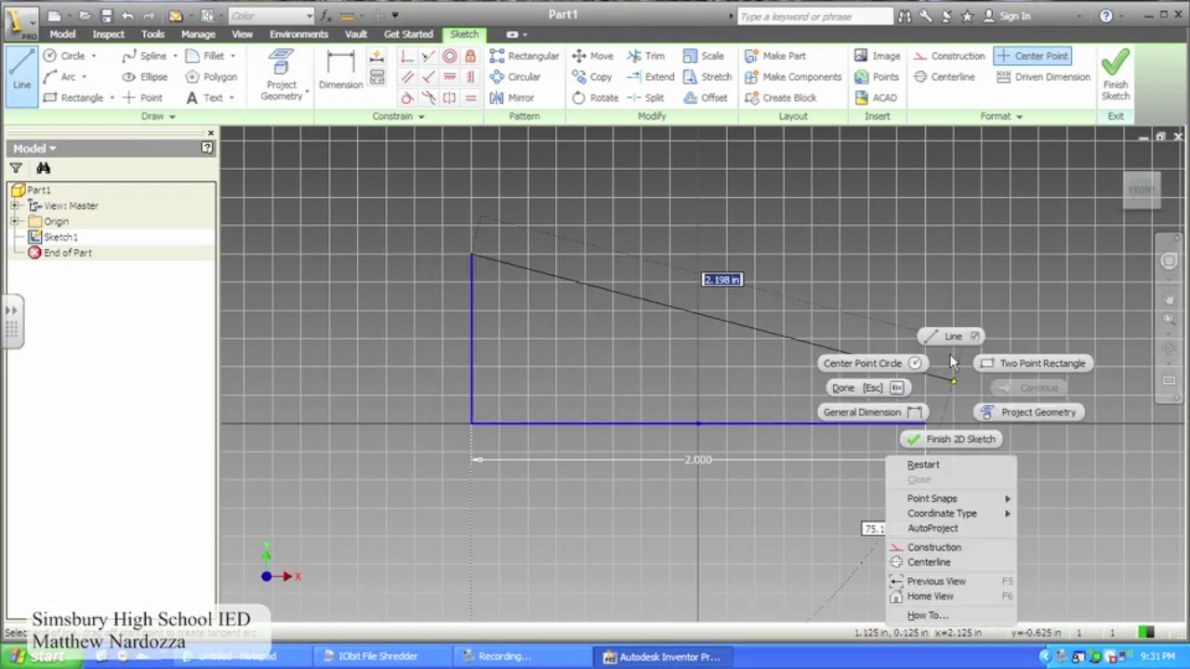
left_click(945, 467)
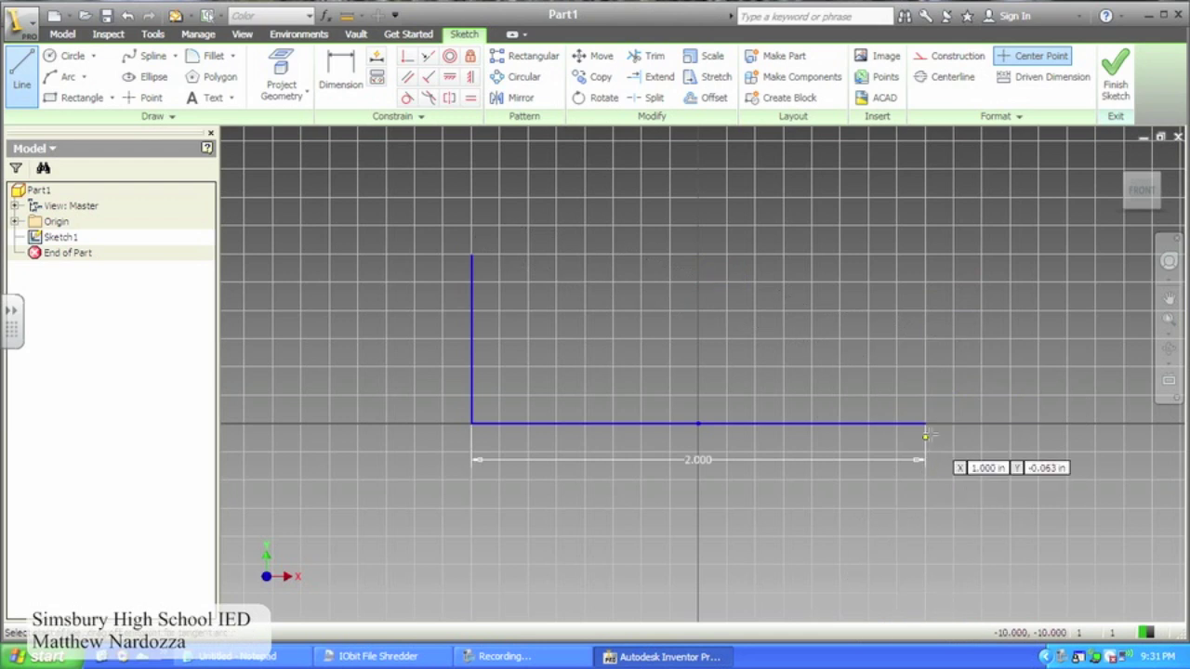
left_click(925, 424)
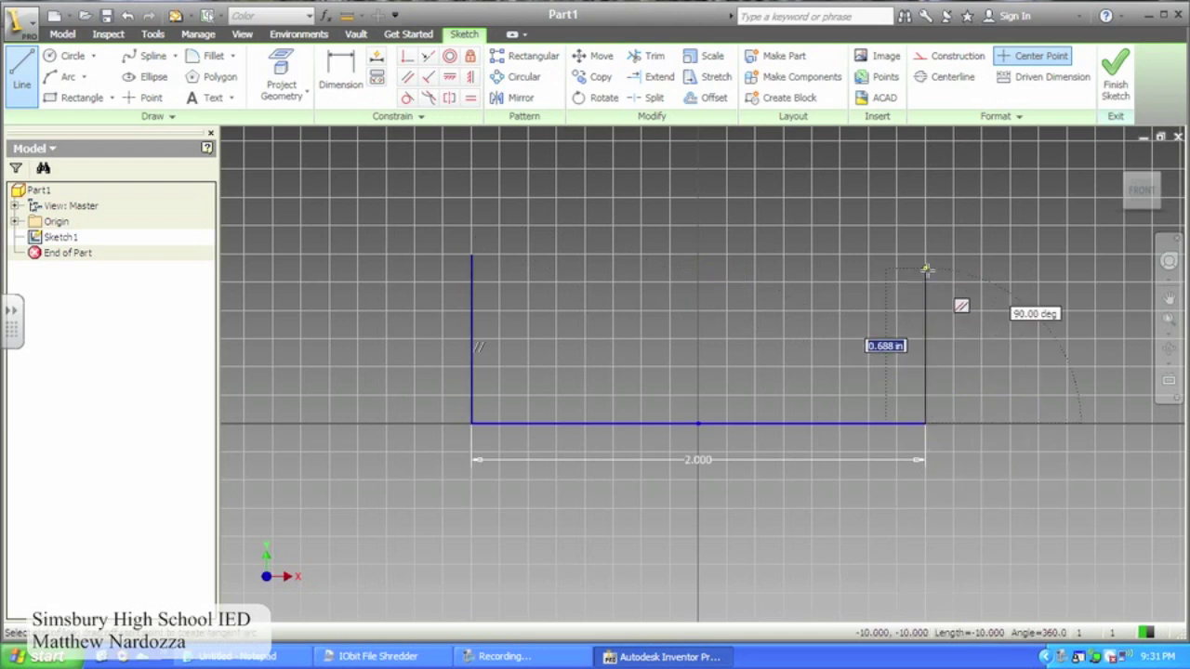
left_click(925, 256)
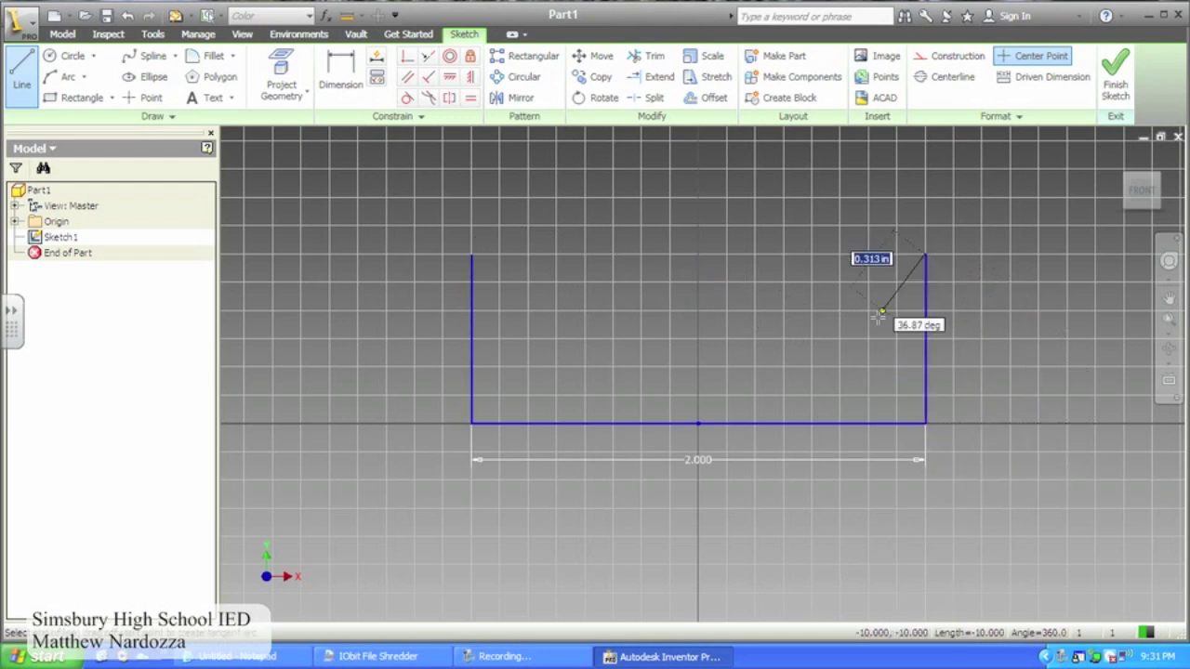
- Draw a 4.7 in diameter circle centered on the vertical axis, about 0.375 in above the base line
key("c")
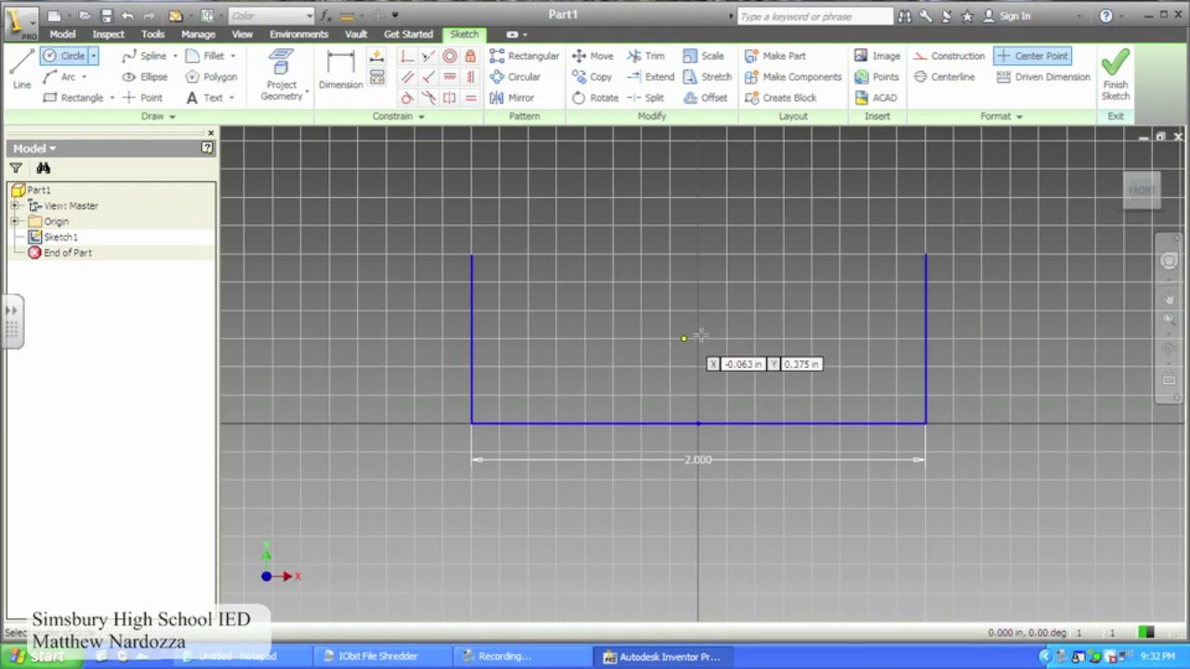
left_click(698, 335)
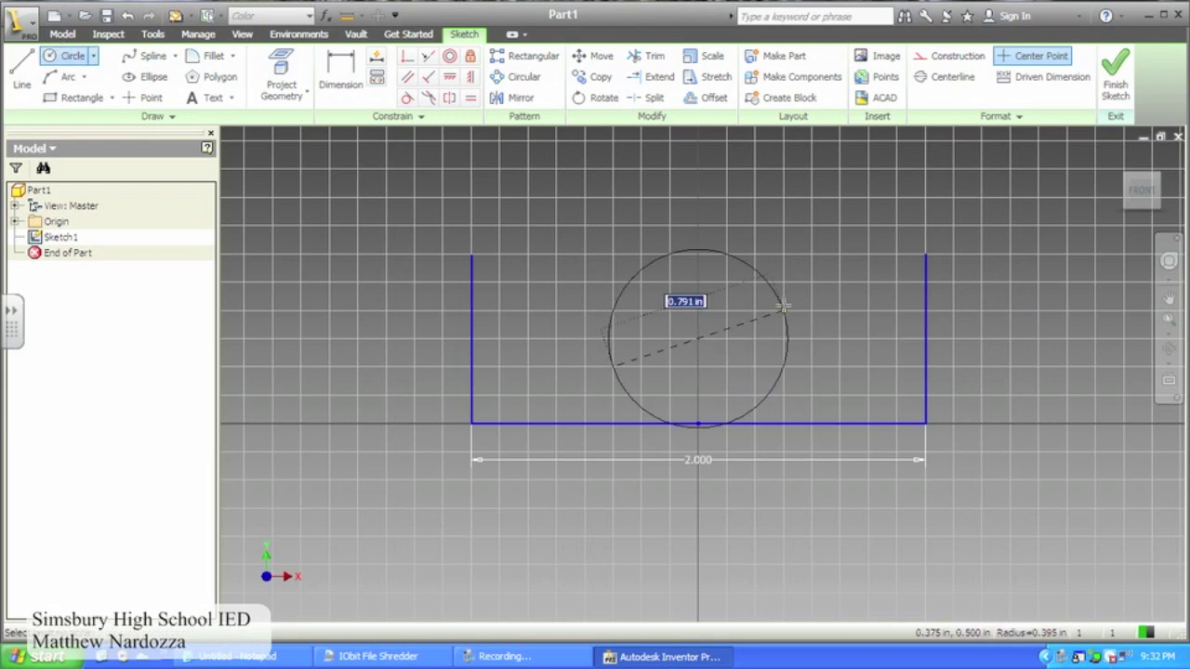
type("4")
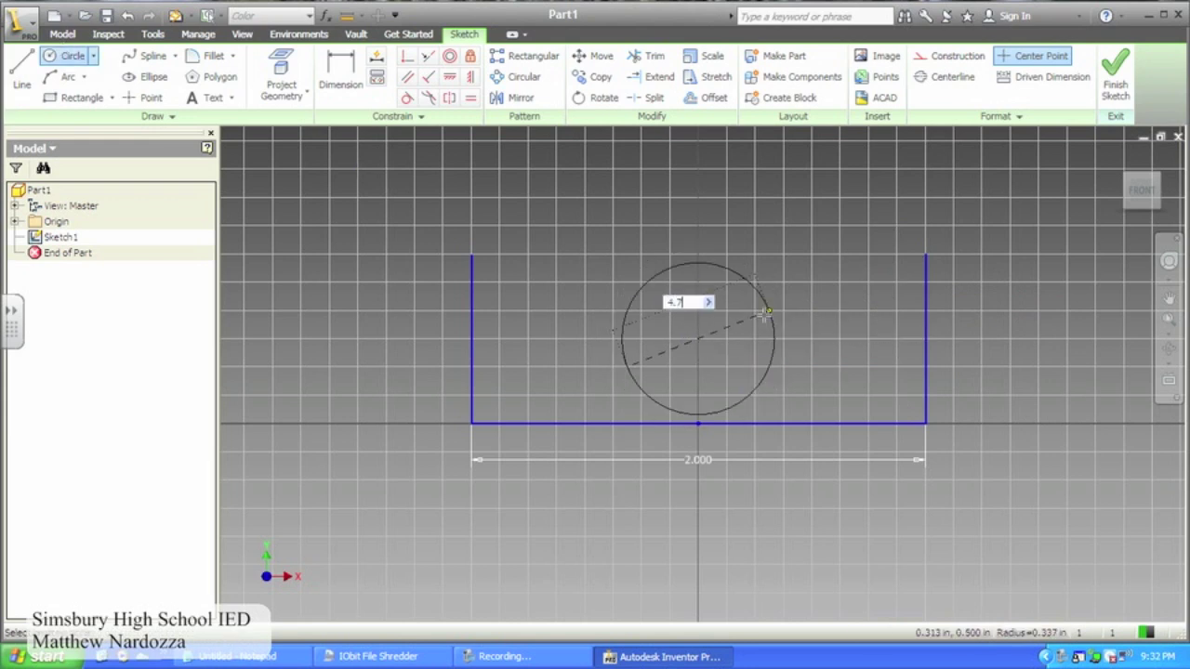
type(".7")
key("Return")
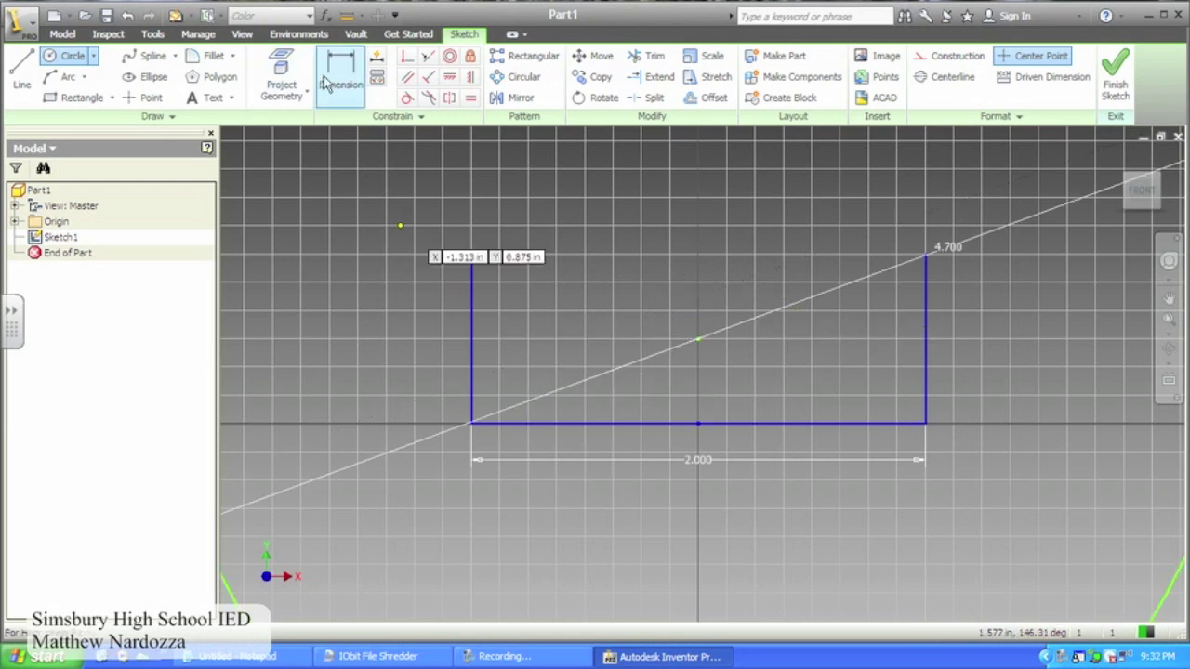
- Dimension the circle's center 0.375 in above the base line
left_click(345, 100)
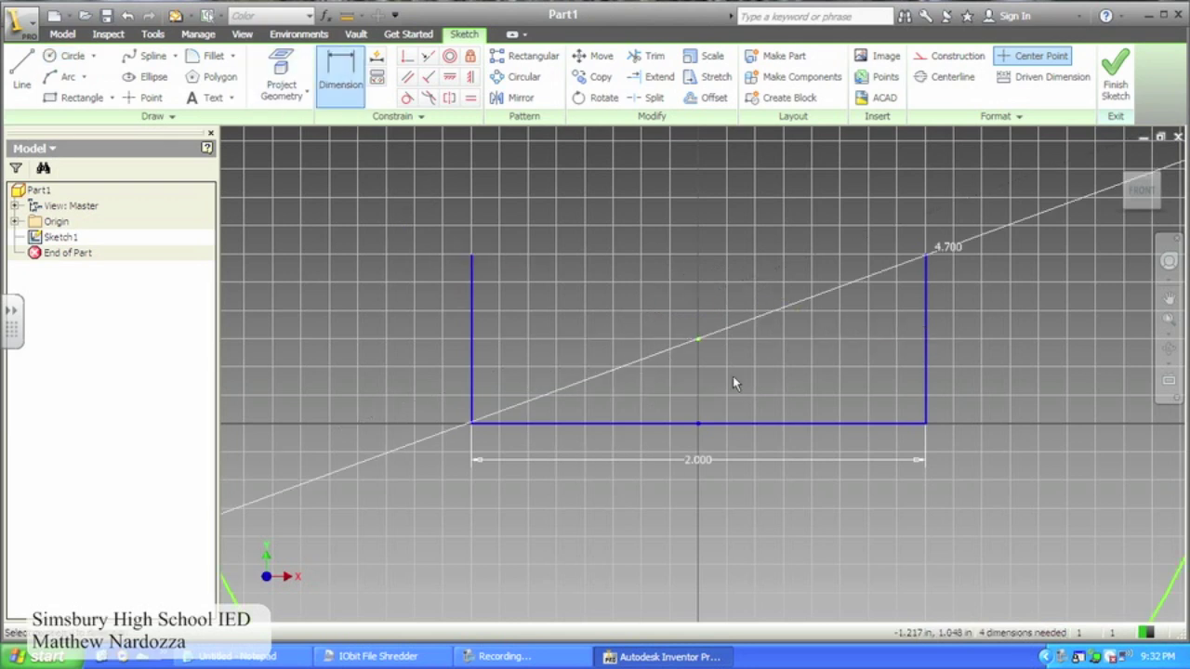
left_click(699, 341)
left_click(698, 423)
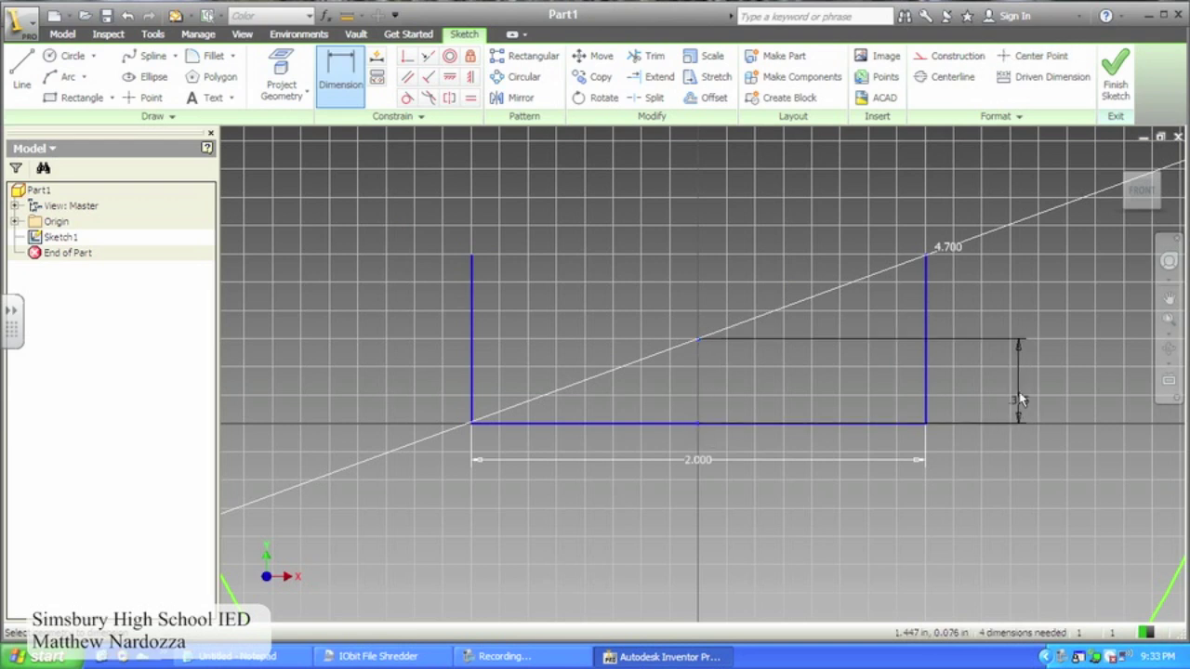
left_click(1019, 392)
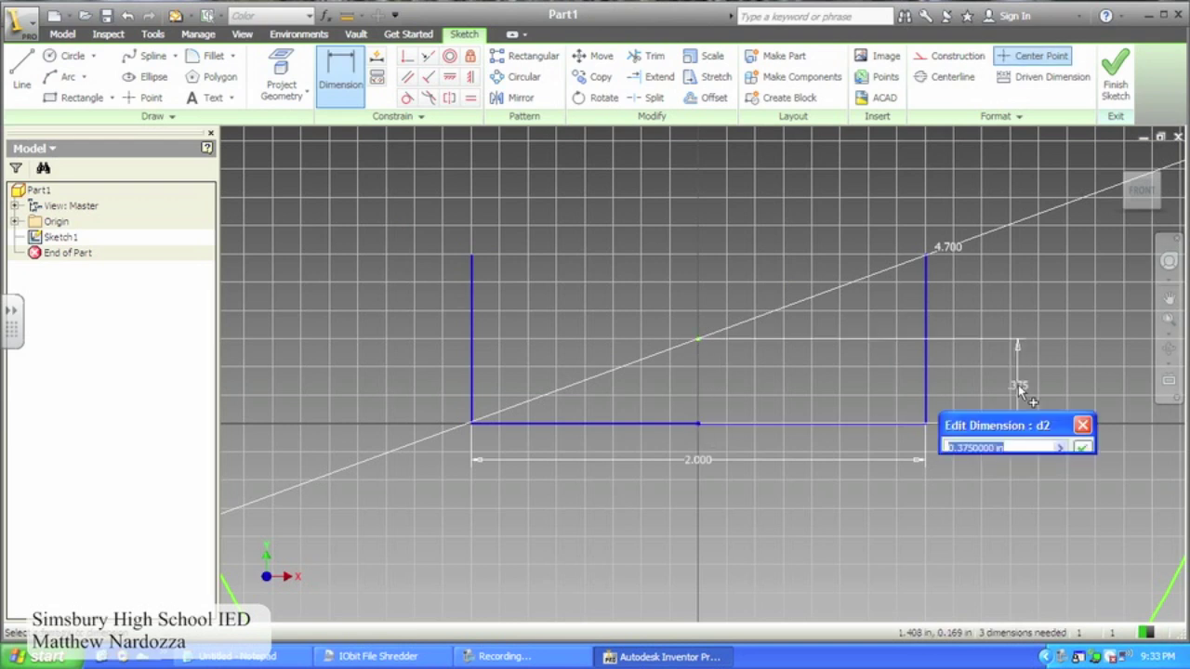
key("BackSpace")
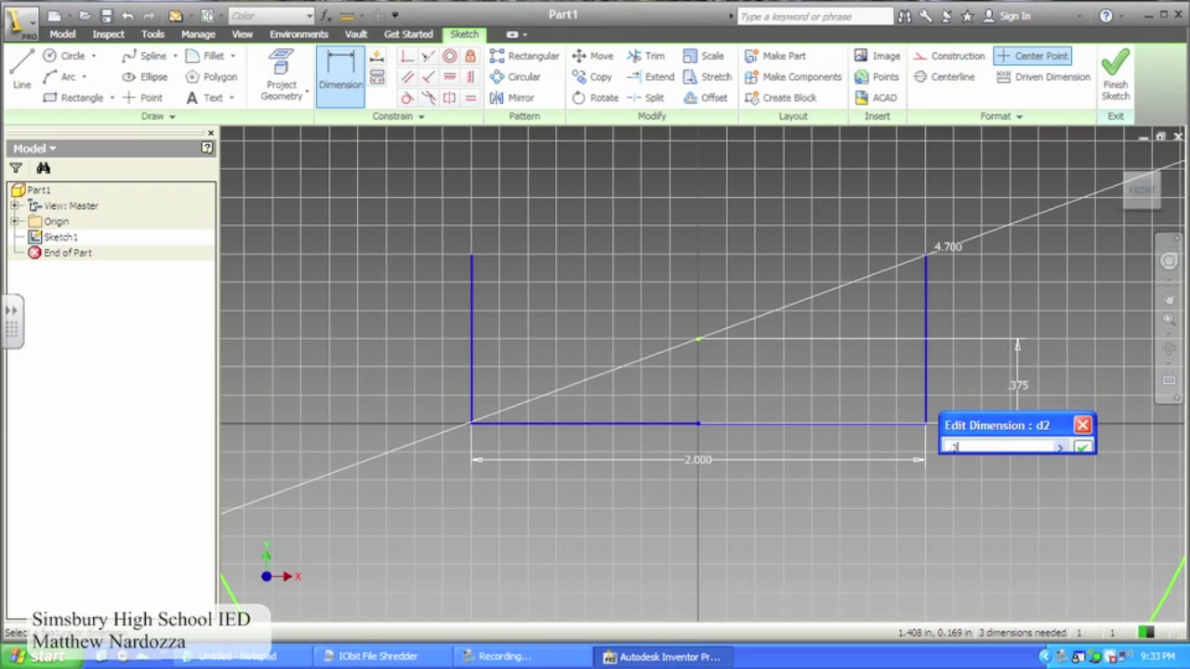
key("Return")
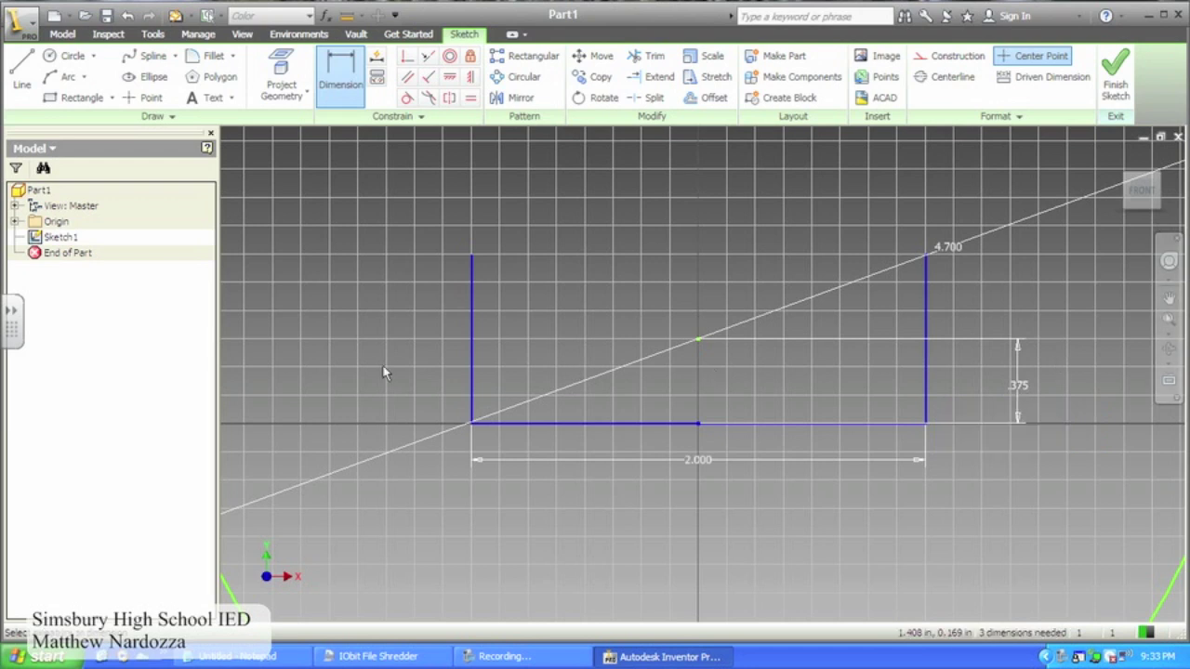
- Dimension the horizontal distance from the circle's center to the right vertical line as 1 in
left_click(698, 338)
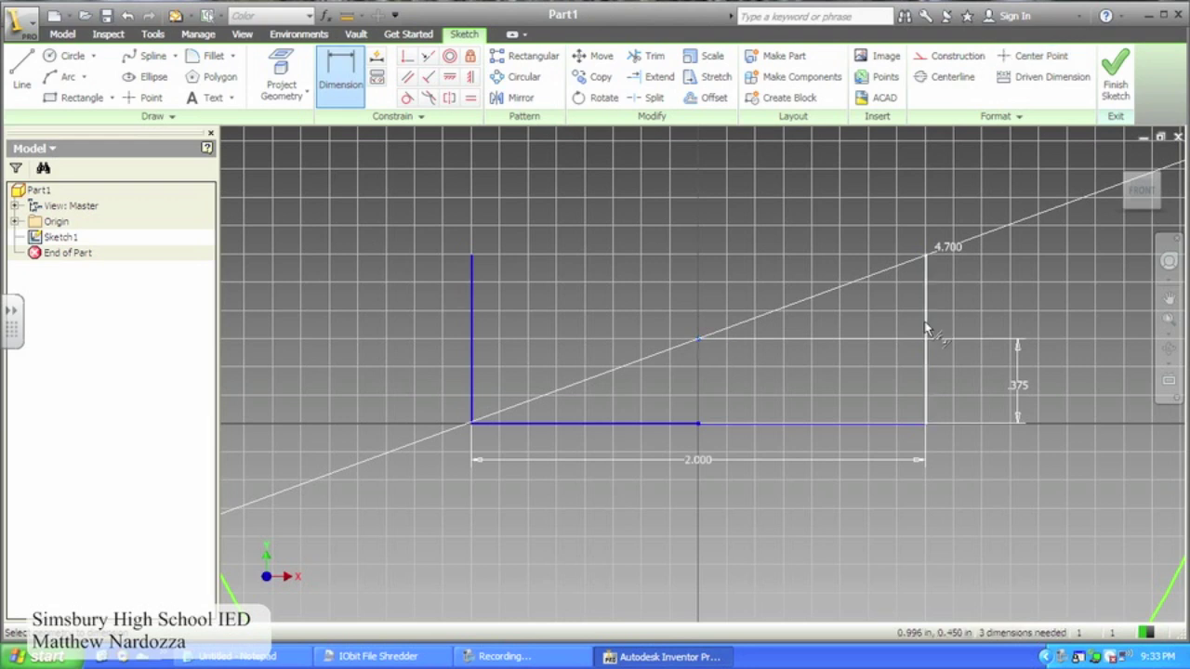
left_click(926, 327)
left_click(826, 233)
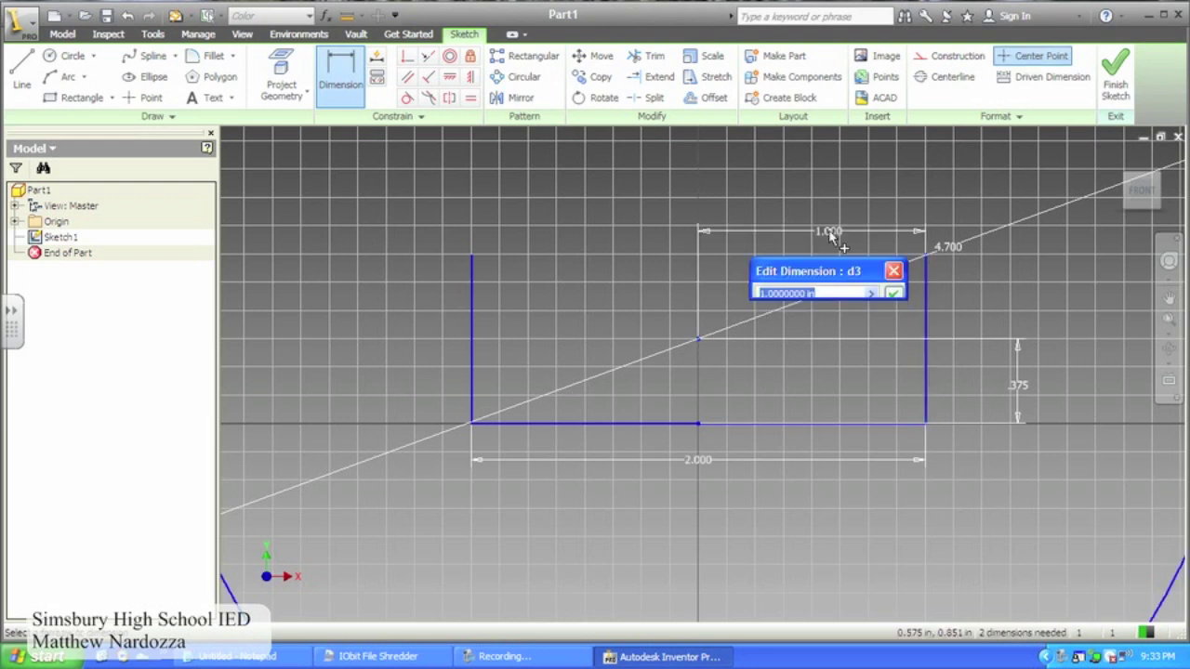
type("1")
key("Return")
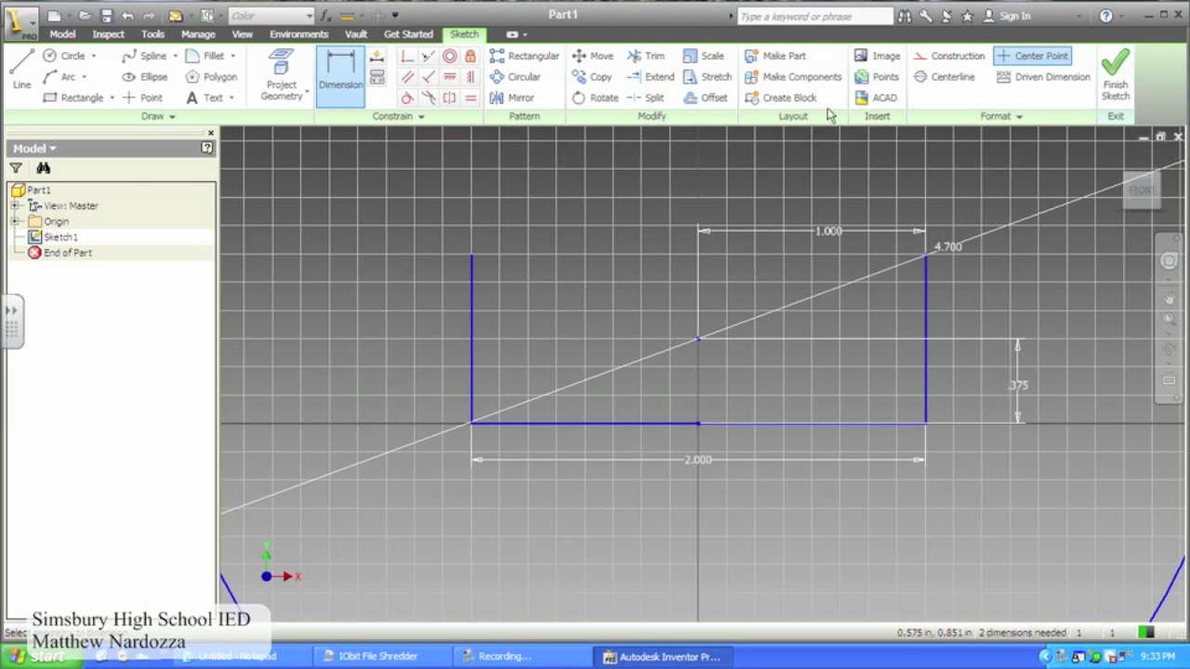
left_click(493, 656)
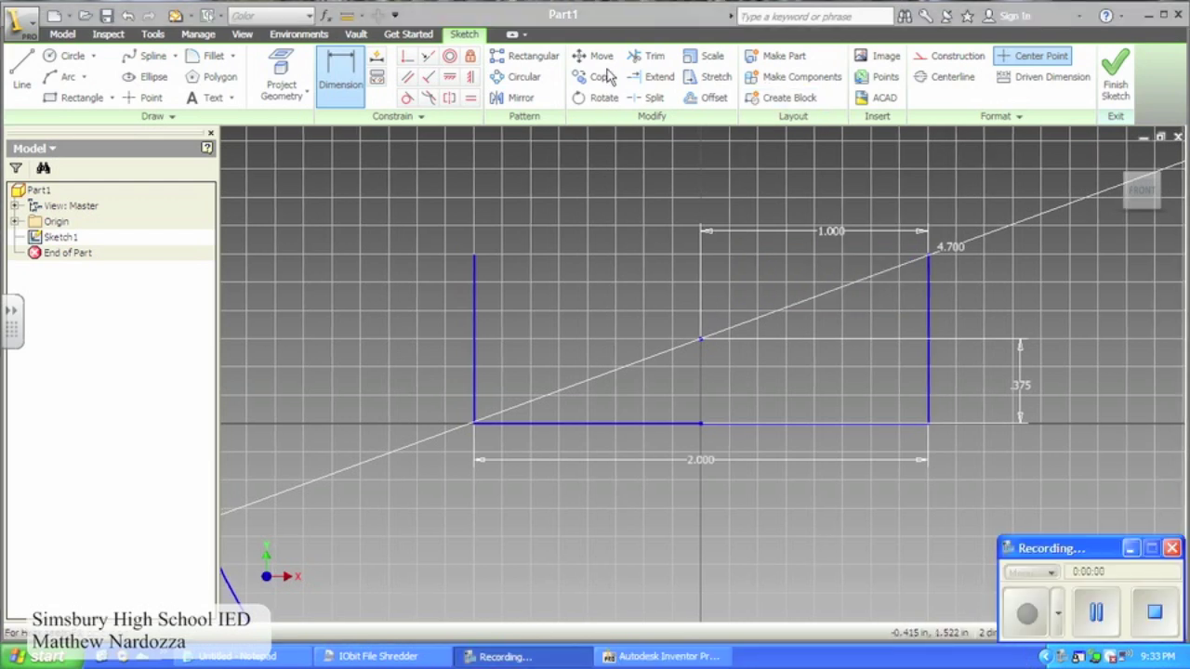
left_click(572, 15)
- Extend the left and right vertical lines up to the circle
scroll(818, 291, "down", 2)
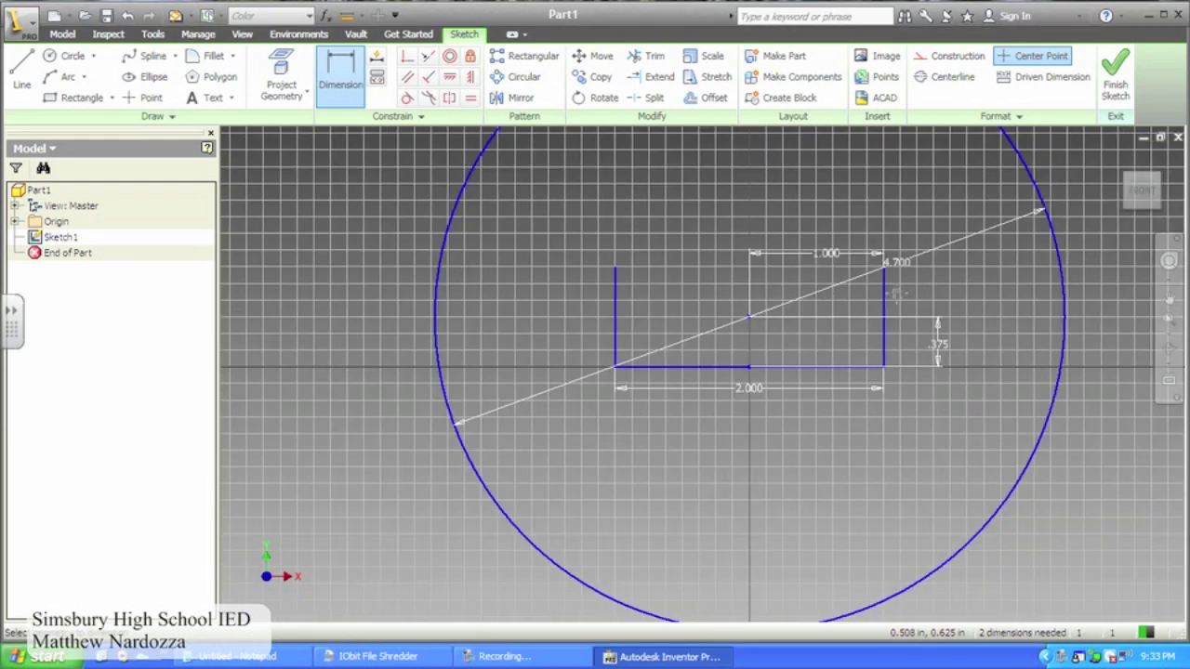
middle_click_drag(827, 288, 862, 415)
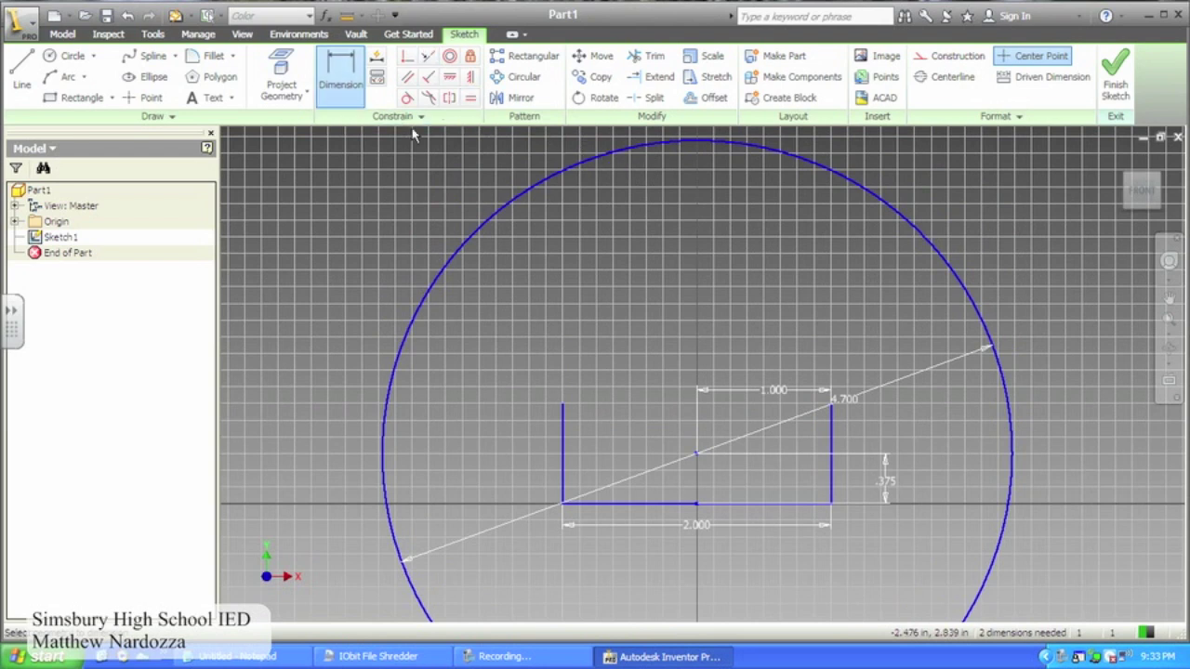
left_click(655, 76)
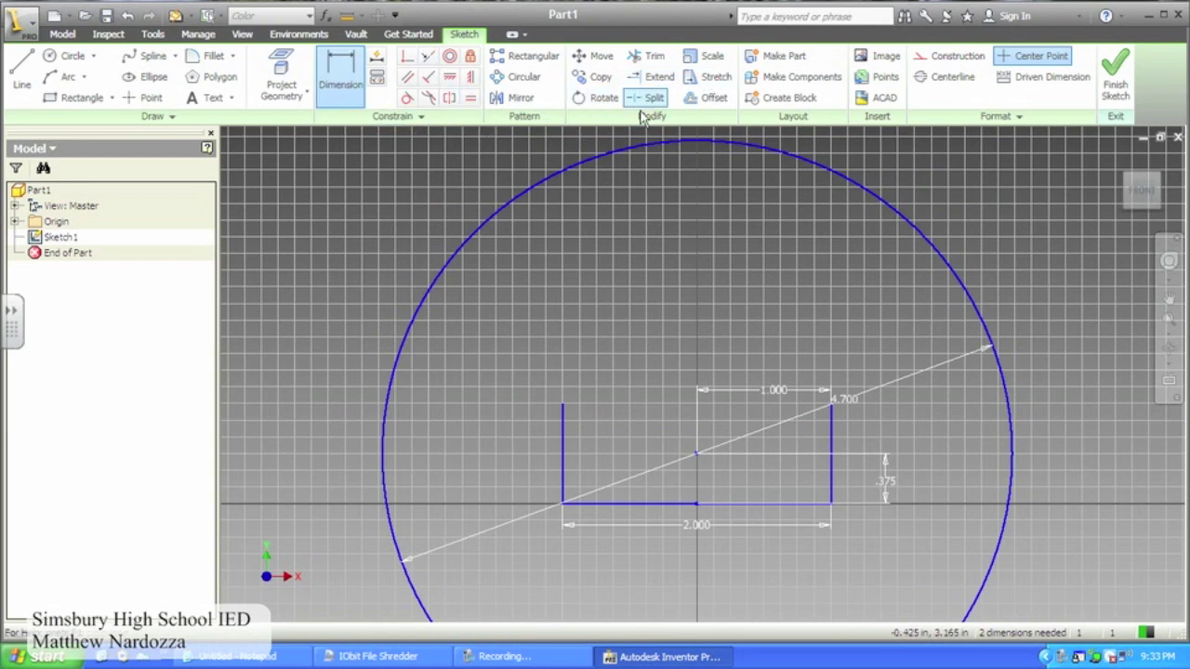
left_click(564, 421)
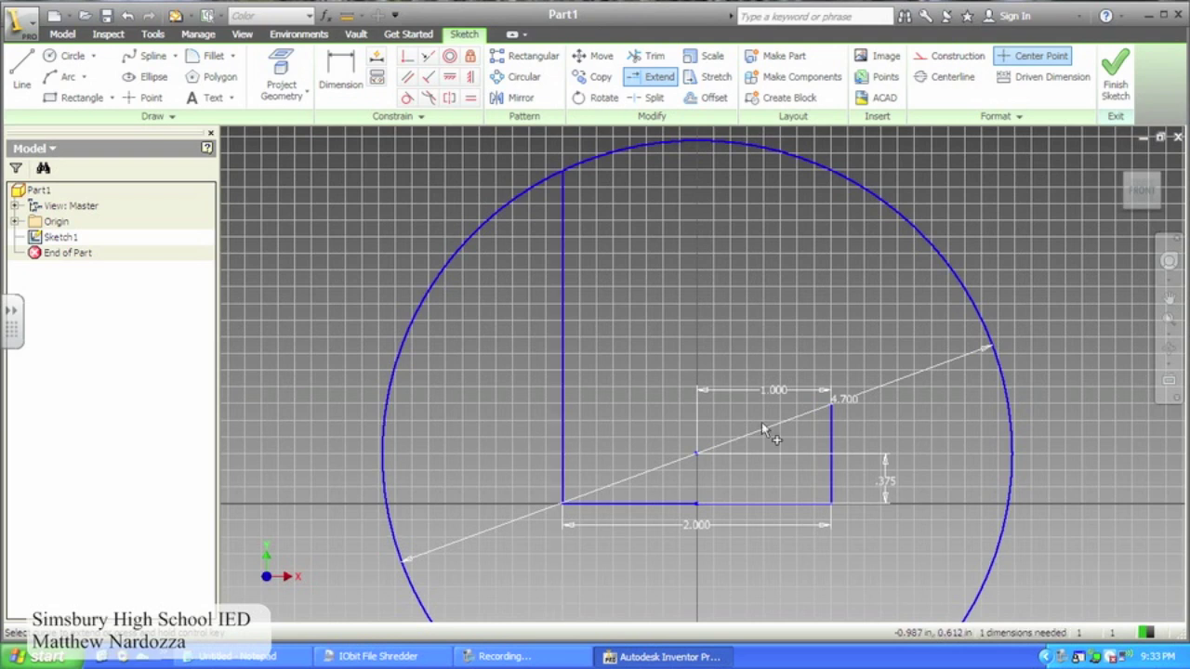
left_click(833, 430)
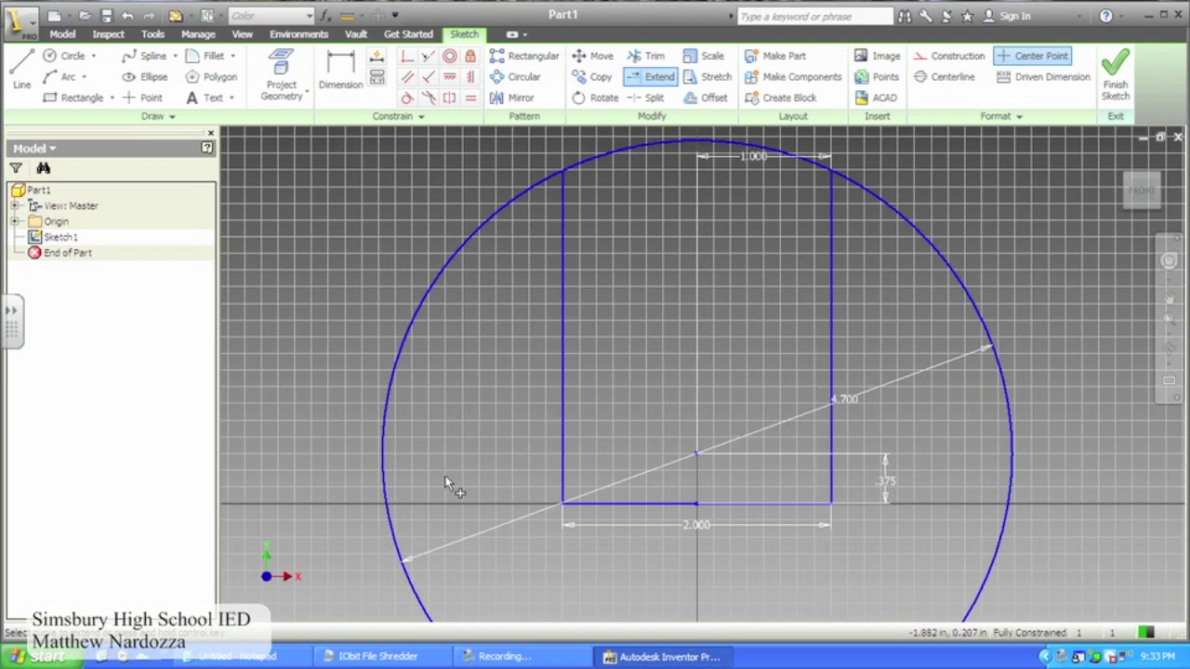
- Finish the sketch and extrude the arched profile enclosed by the base, the two vertical lines and the circle by 1.75 in
left_click(1115, 74)
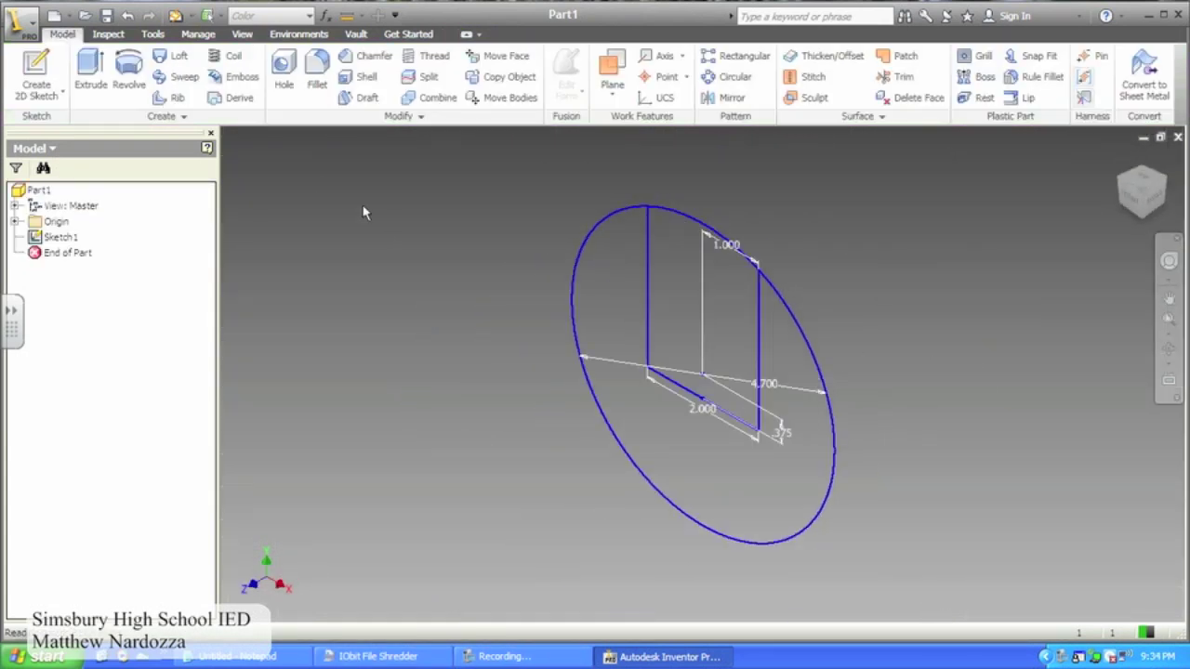
left_click(91, 86)
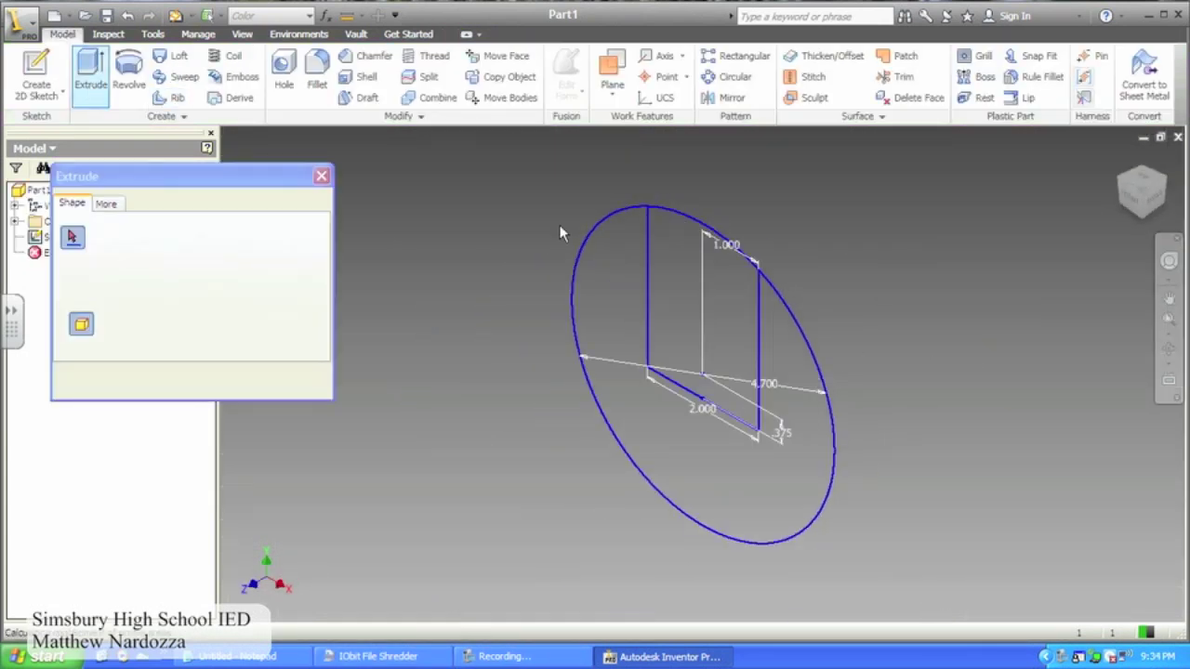
left_click(689, 324)
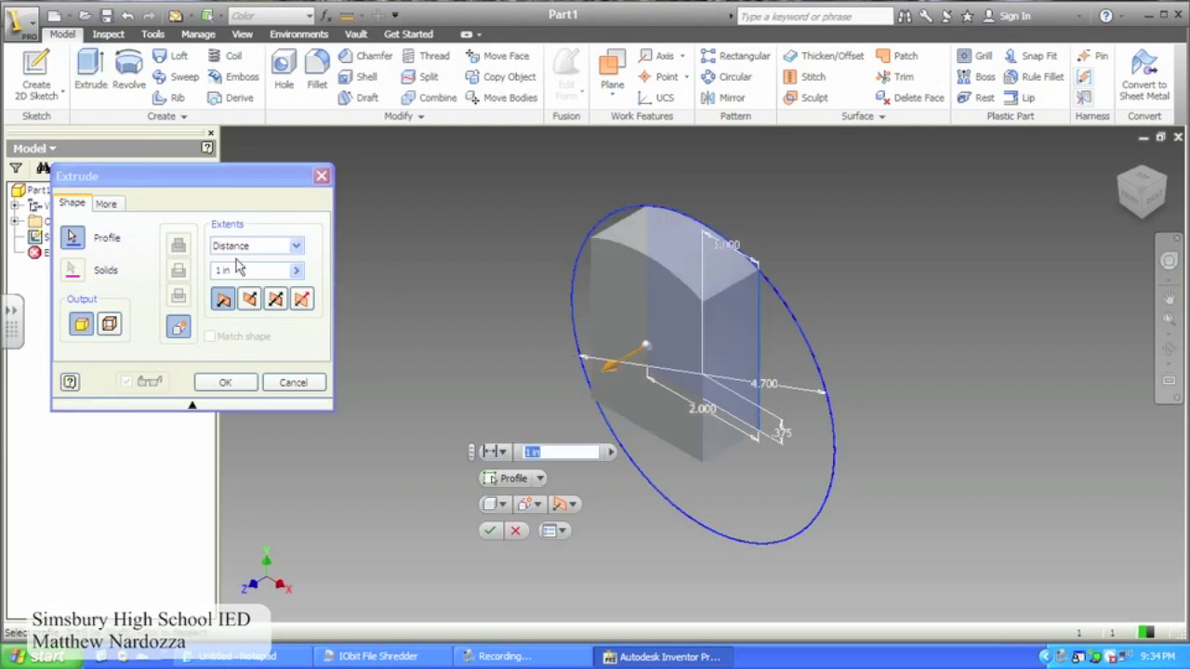
left_click_drag(235, 270, 216, 270)
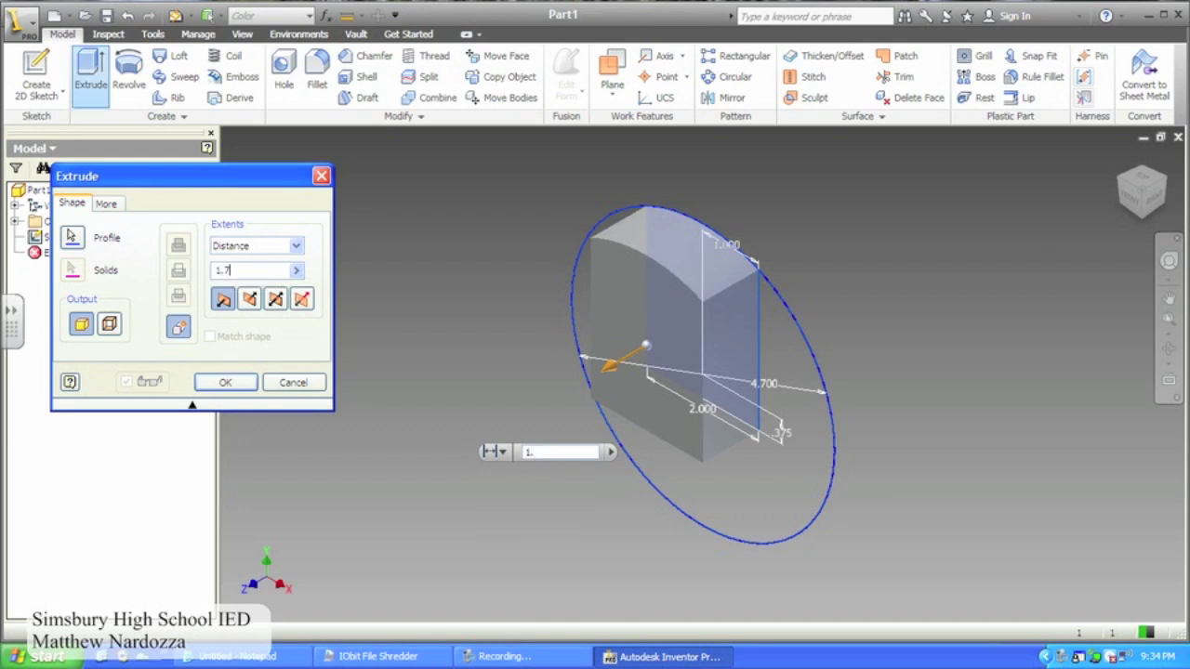
type("1.75")
key("Return")
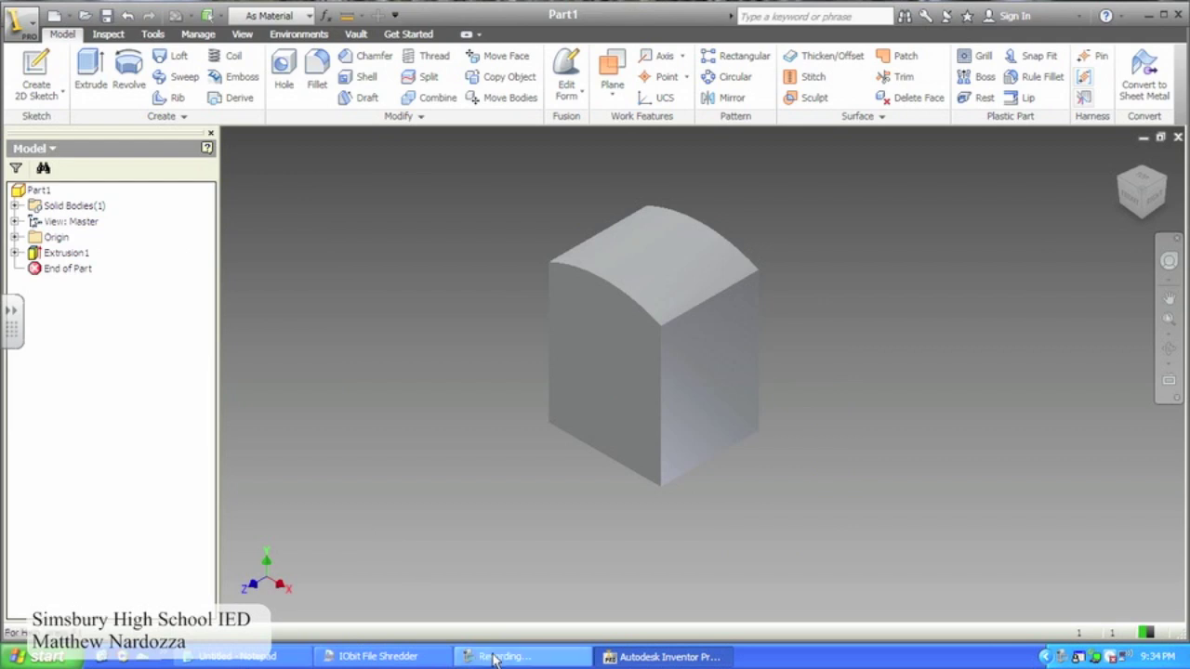
- Start a sketch on the block's front face and draw a full-width rectangle about 0.75 in high from its lower-left corner
left_click(574, 377)
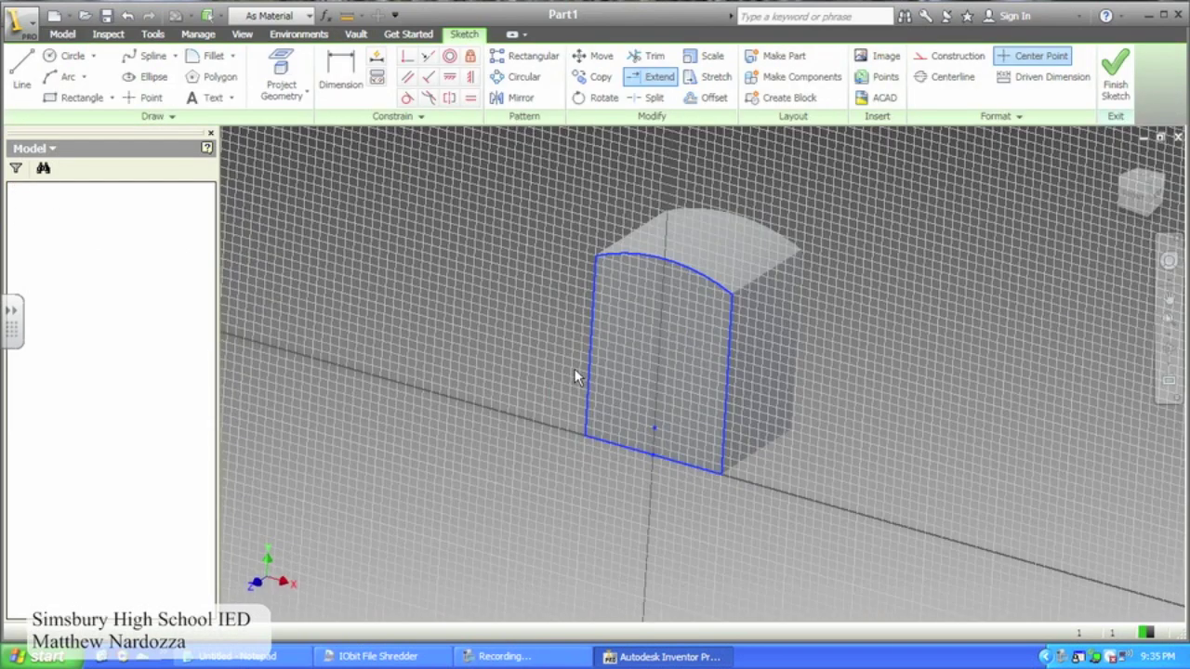
left_click(82, 97)
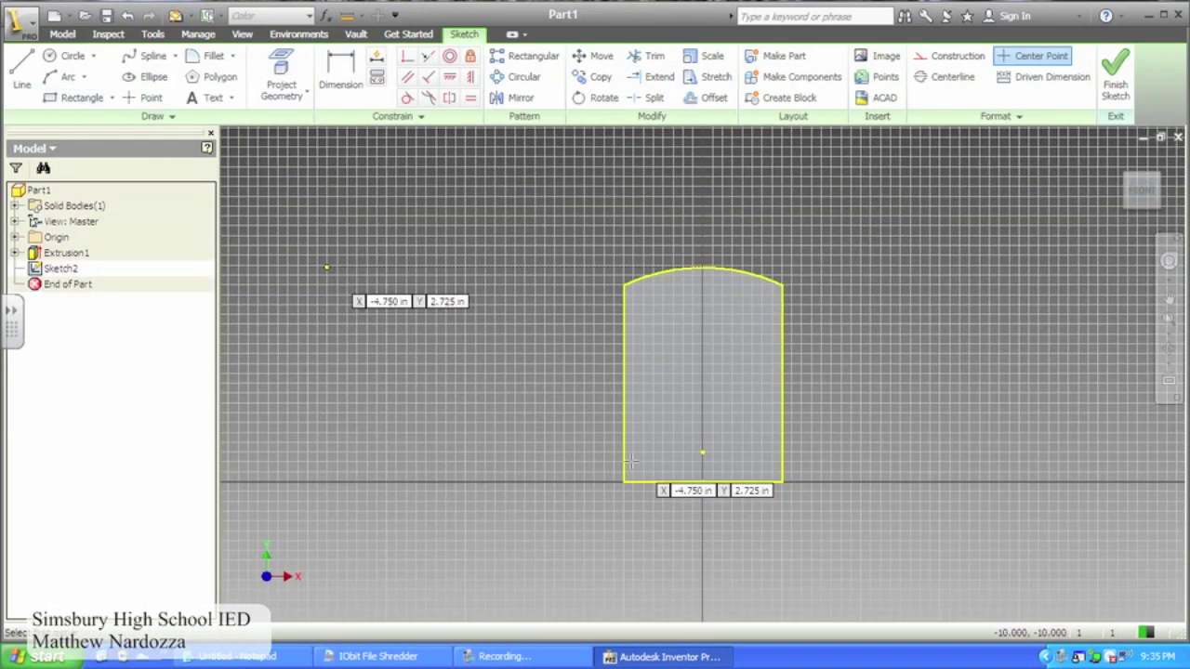
left_click(623, 481)
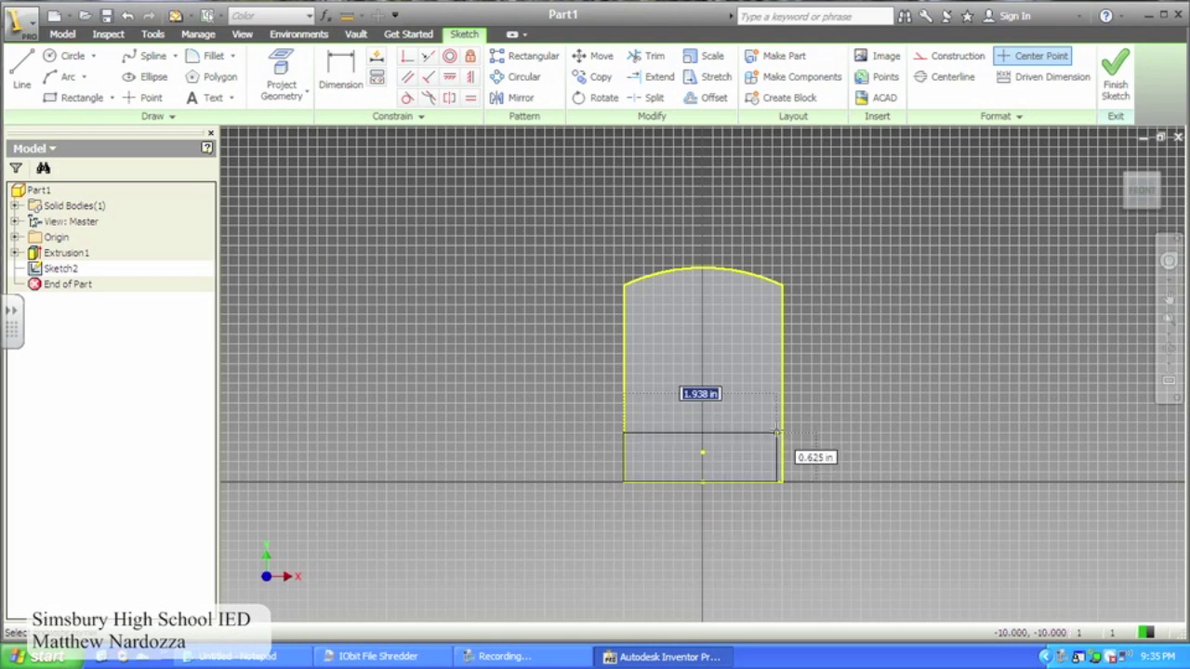
left_click(783, 424)
scroll(781, 493, "up", 3)
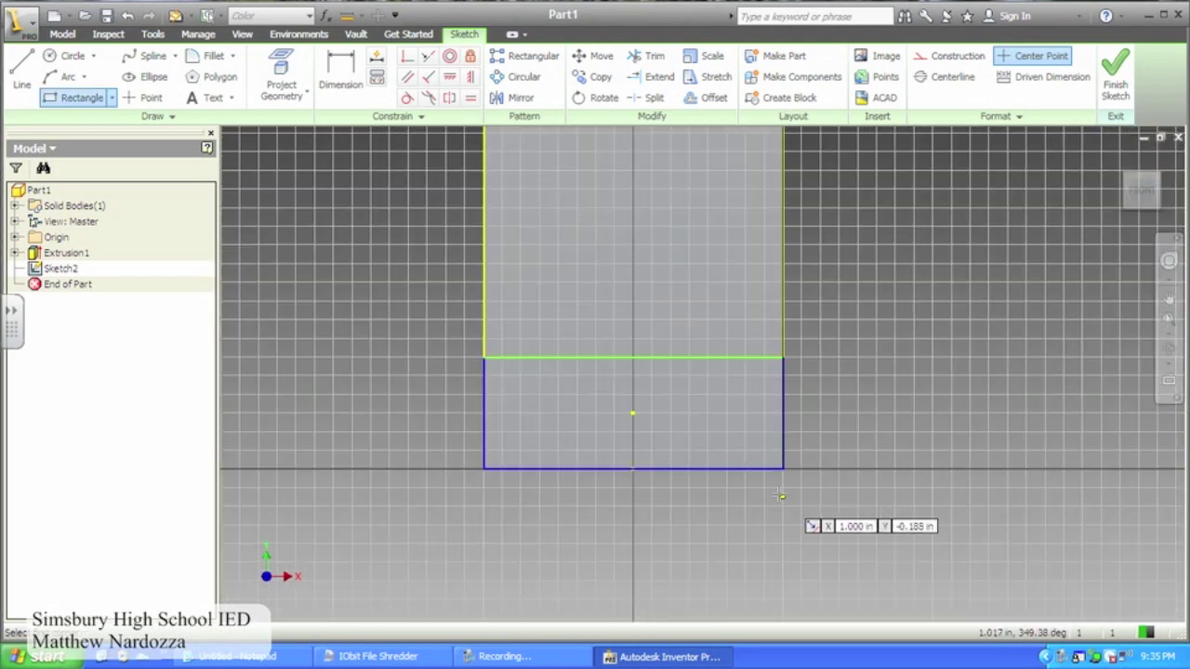
- Dimension the rectangle's height as 0.88 in
key("d")
left_click(484, 413)
left_click(383, 422)
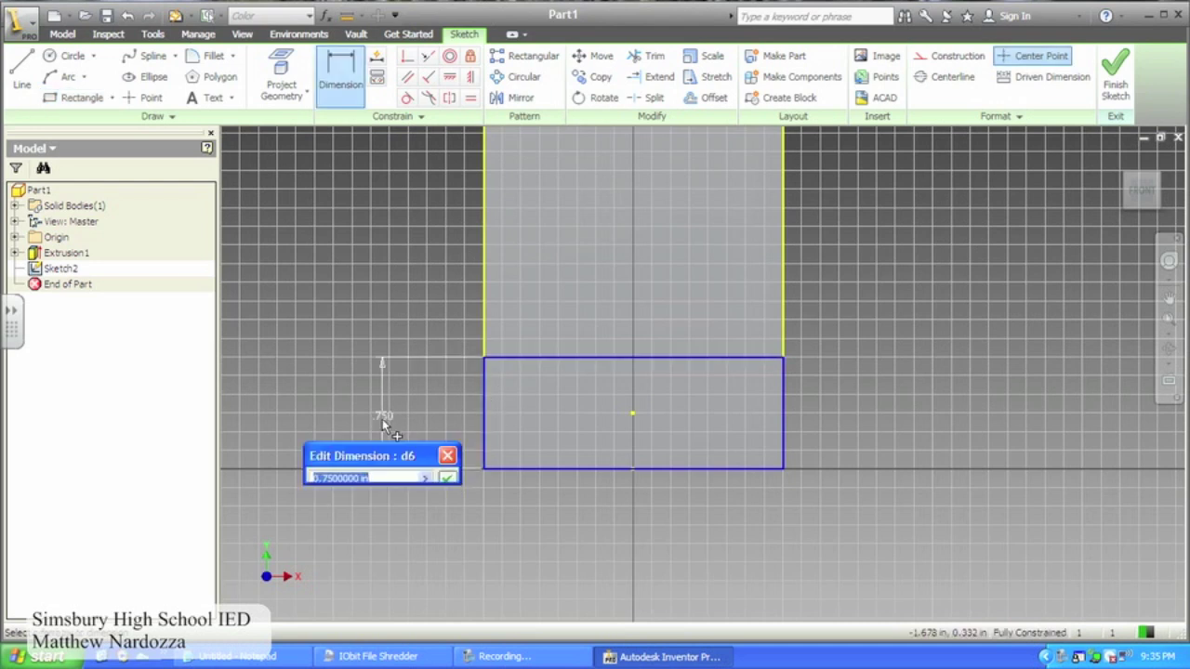
type(".88")
key("Return")
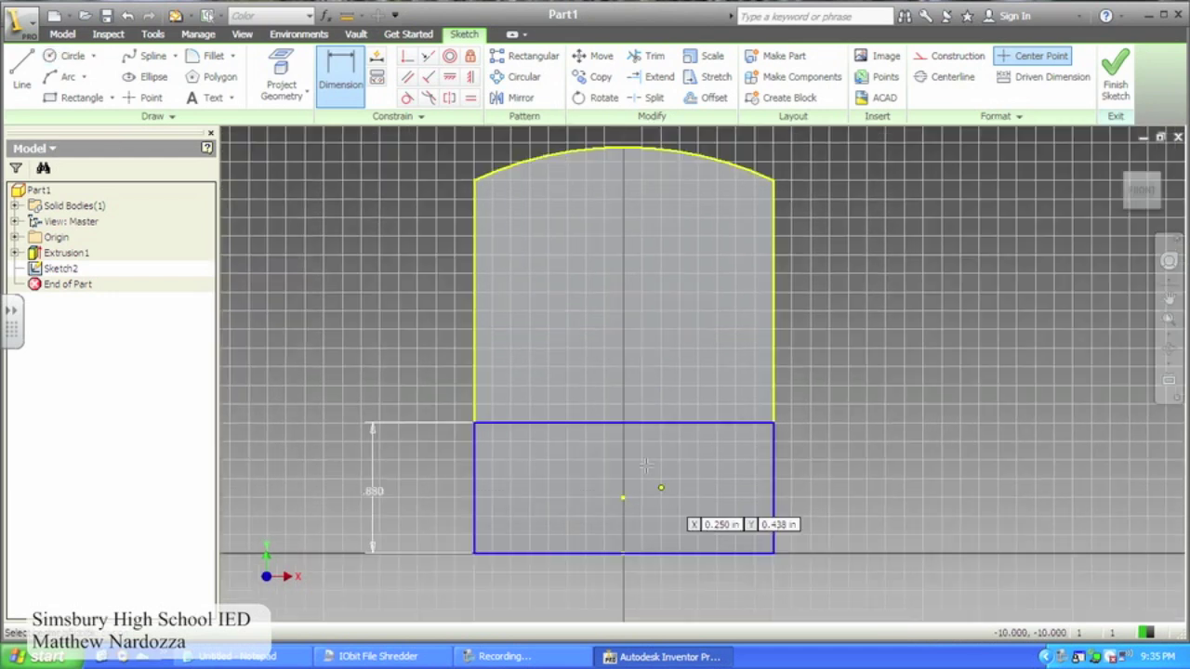
- Draw a 1.5 in diameter circle centered on the vertical axis just above the rectangle's top edge
left_click(73, 56)
left_click(624, 406)
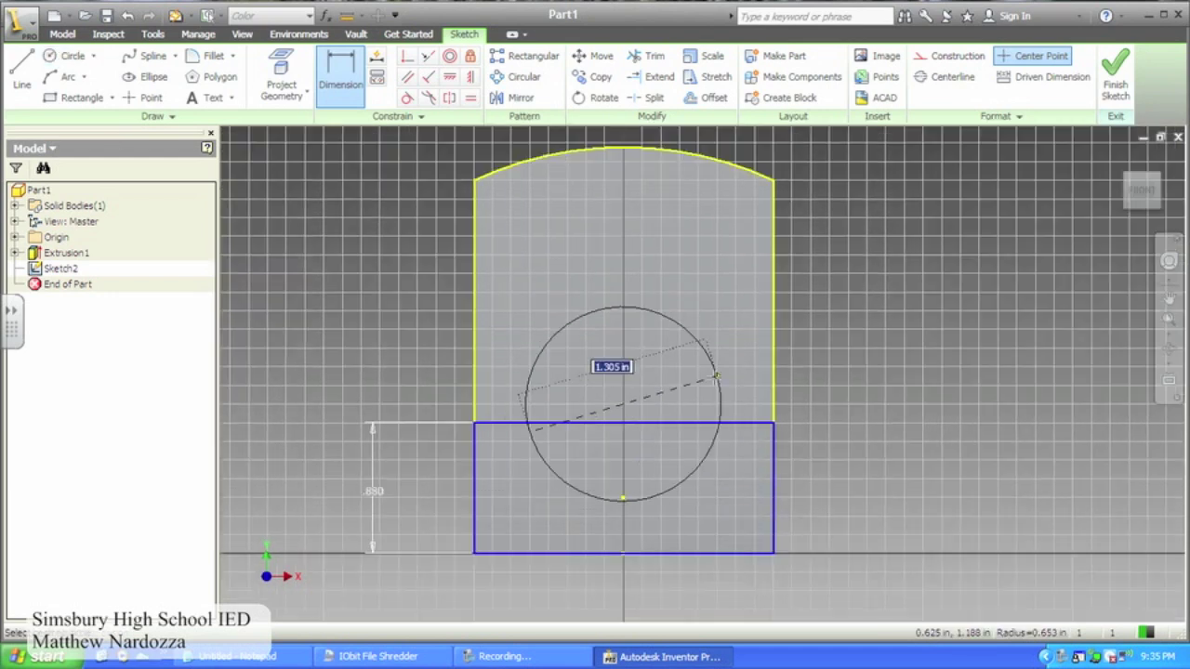
type("1")
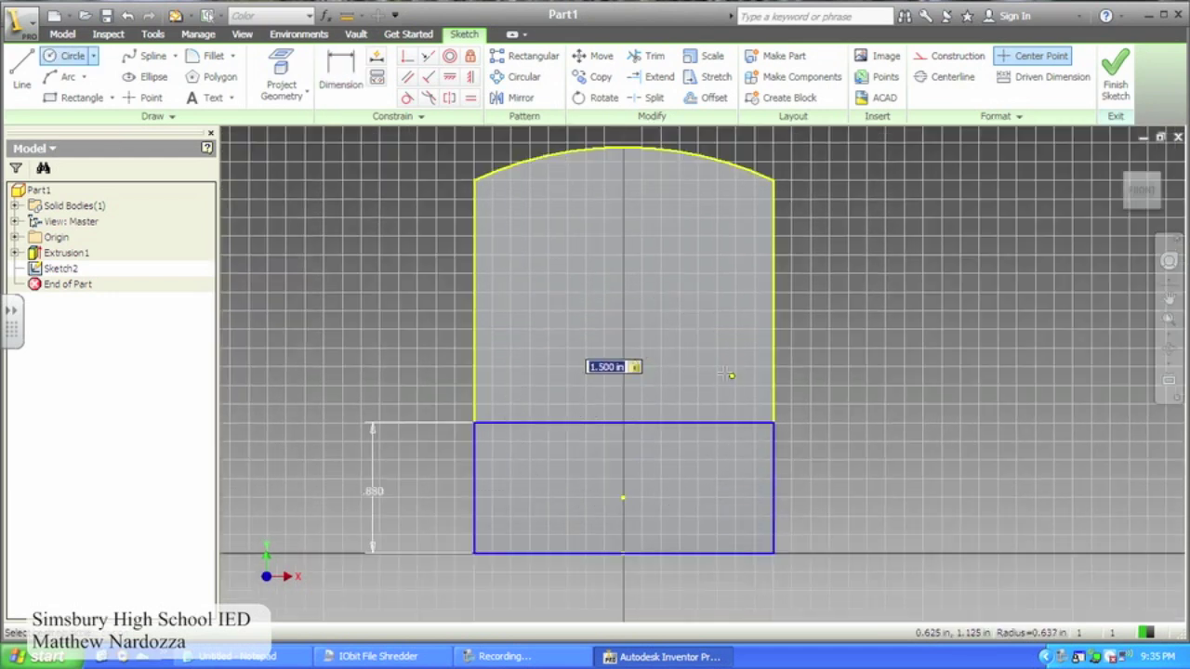
key("Return")
- Dimension the circle's center 1.38 in above the front face's base edge
left_click(342, 89)
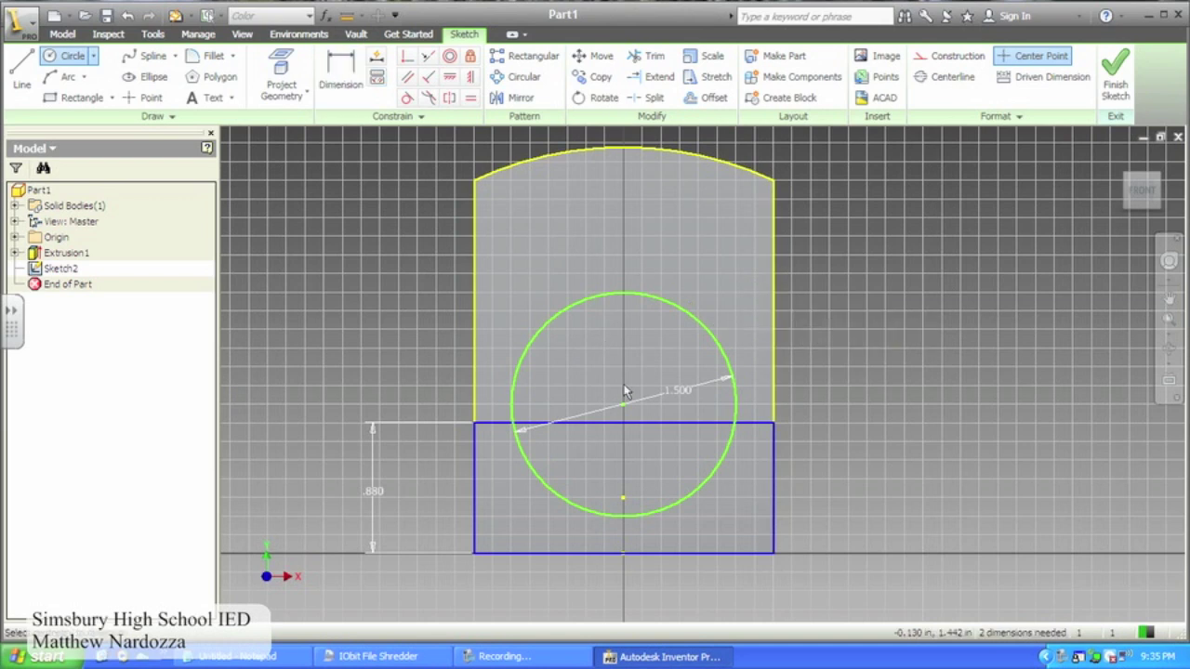
left_click(663, 555)
left_click(847, 483)
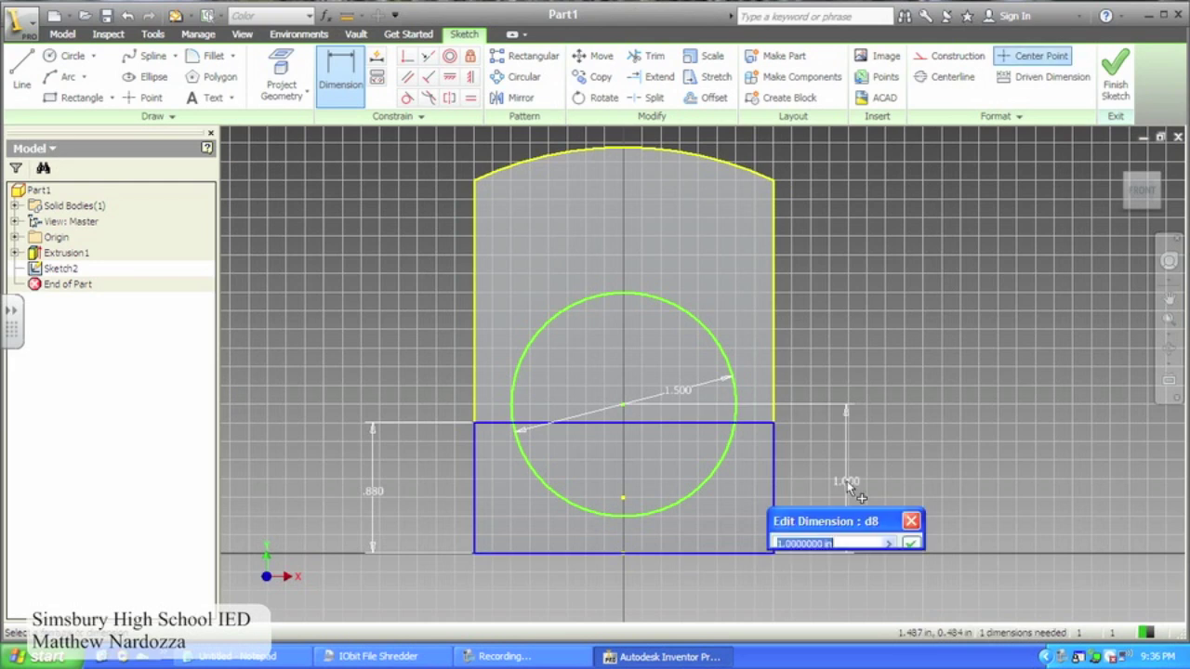
type("1.38")
key("Return")
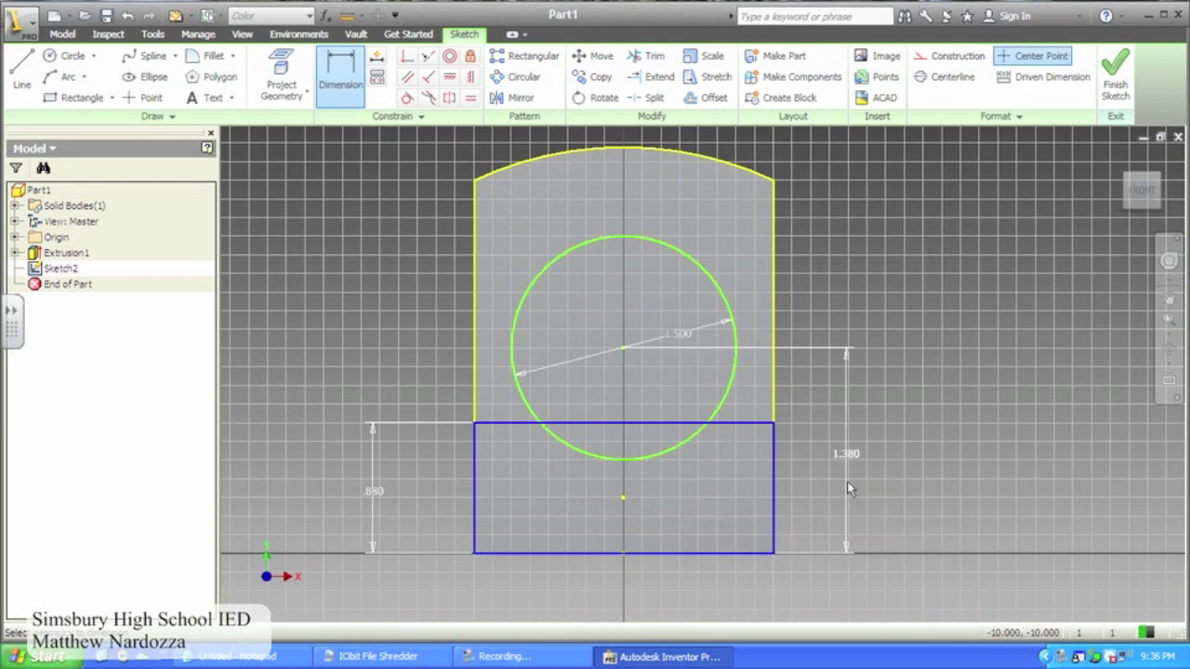
- Dimension the horizontal distance from the circle's center to the face's right edge as 1 in
left_click(622, 347)
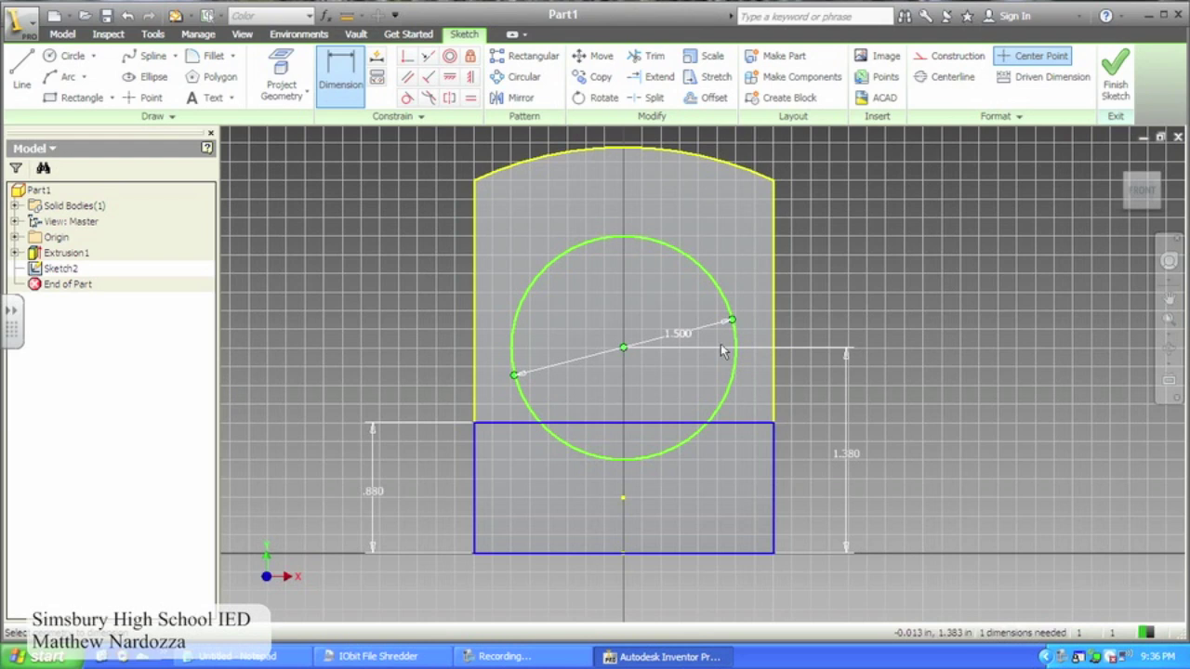
left_click(773, 340)
left_click(864, 233)
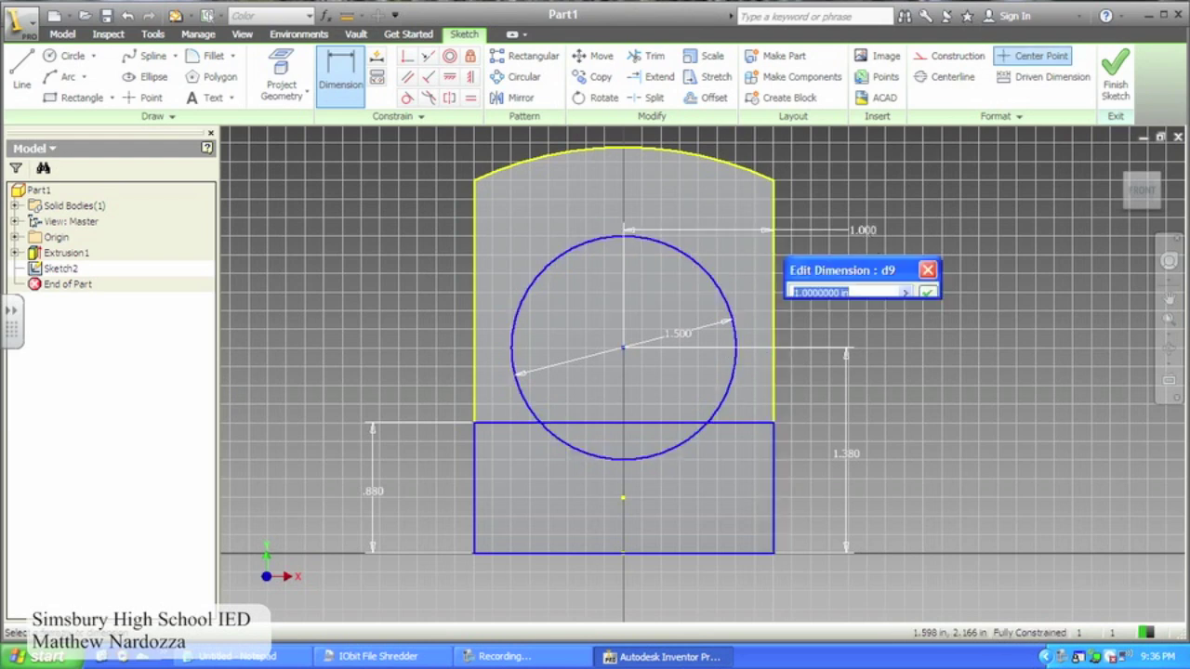
type("1")
key("Return")
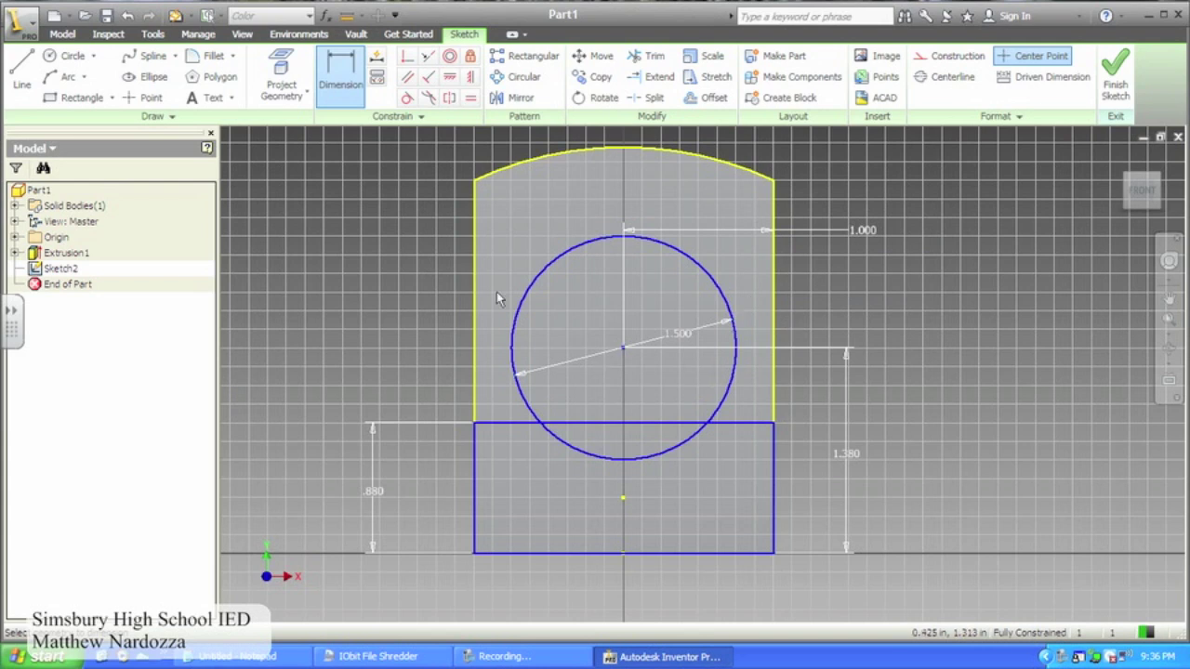
- Trim the circle's lower arc and the rectangle's top edge inside it, and make the two remaining top segments collinear
left_click(647, 60)
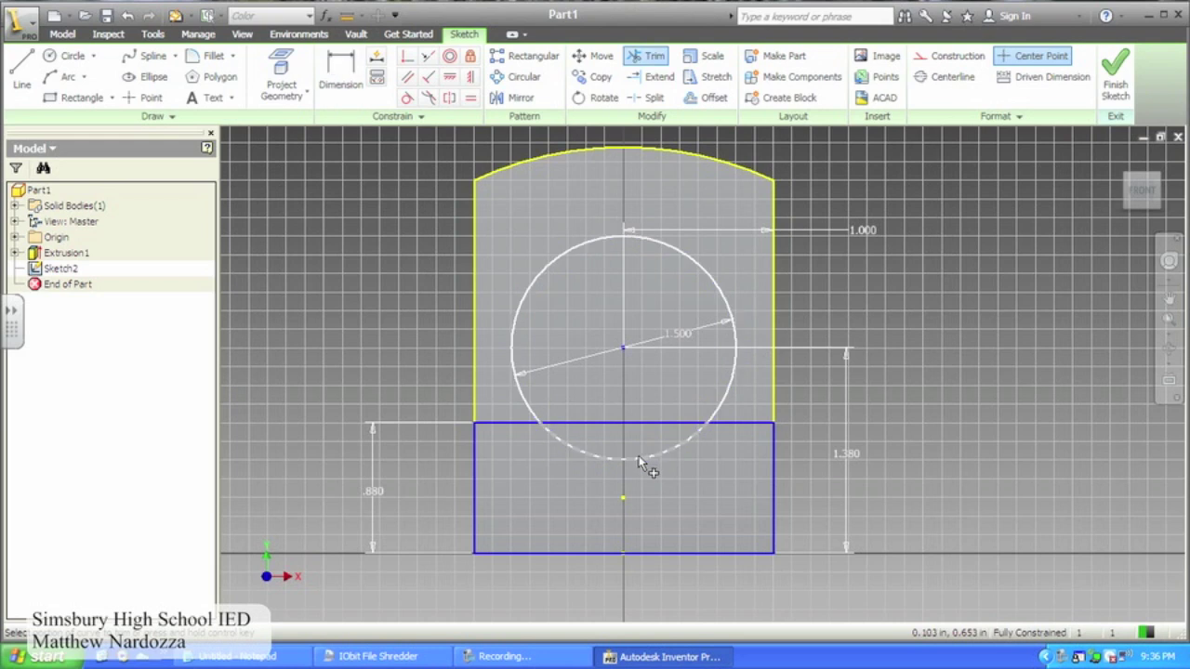
left_click(639, 456)
left_click(634, 426)
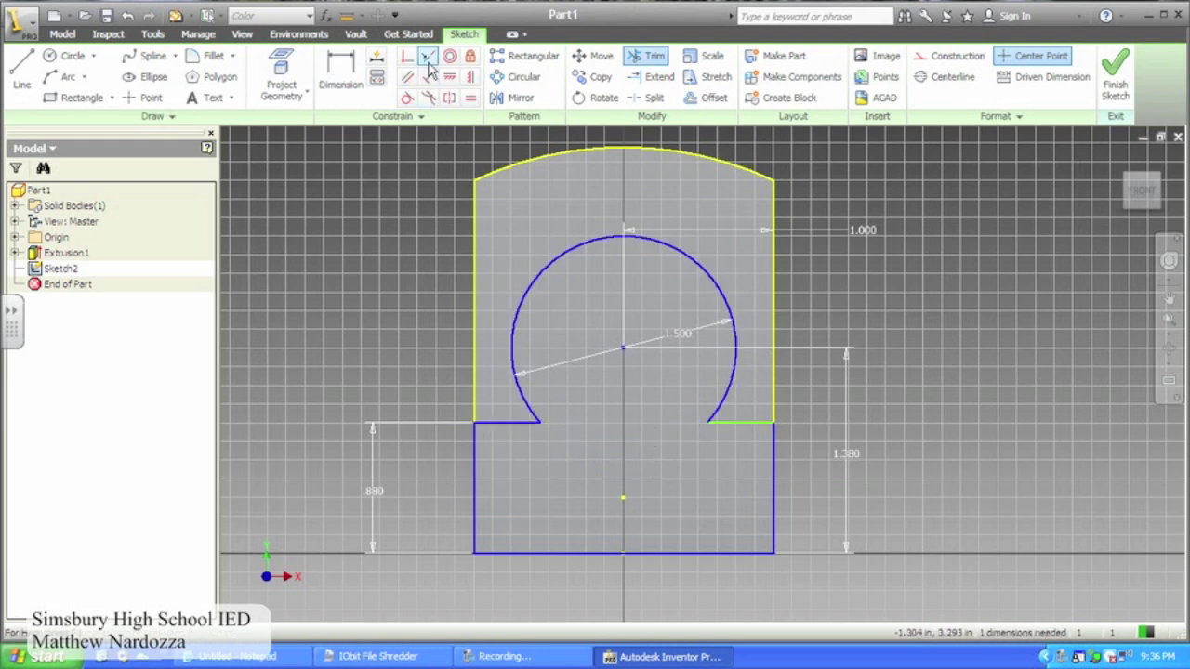
left_click(737, 426)
left_click(514, 426)
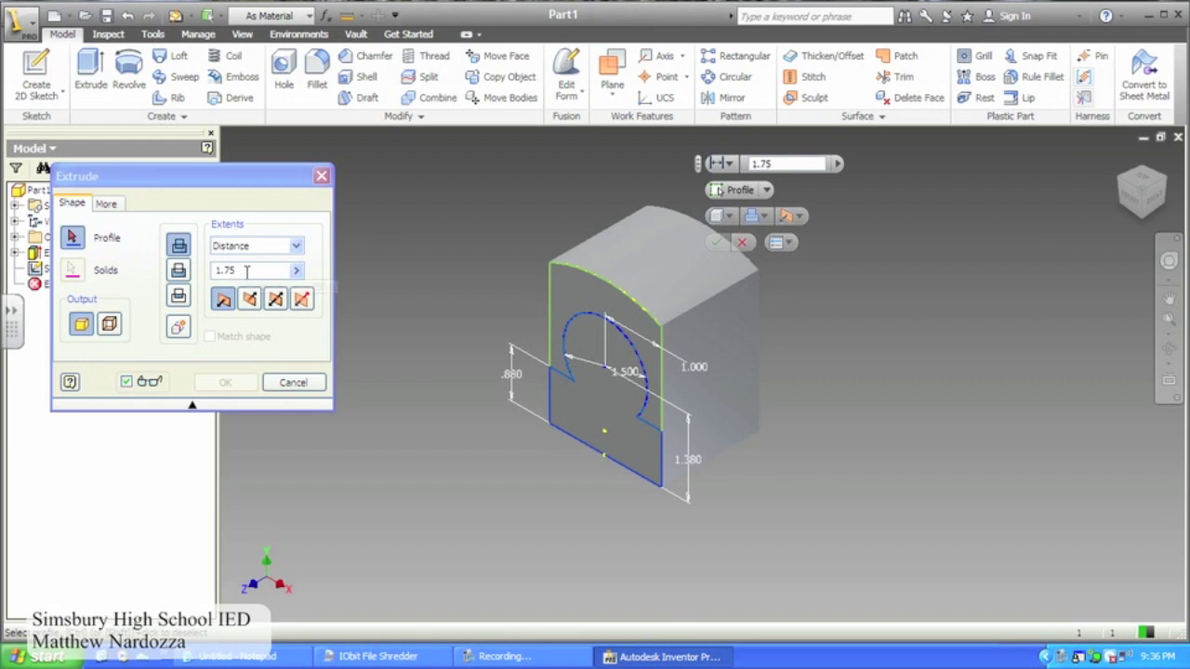
- Extrude the combined rectangle and circle profile outward from the front face by 5.5-1.75 in
left_click(586, 411)
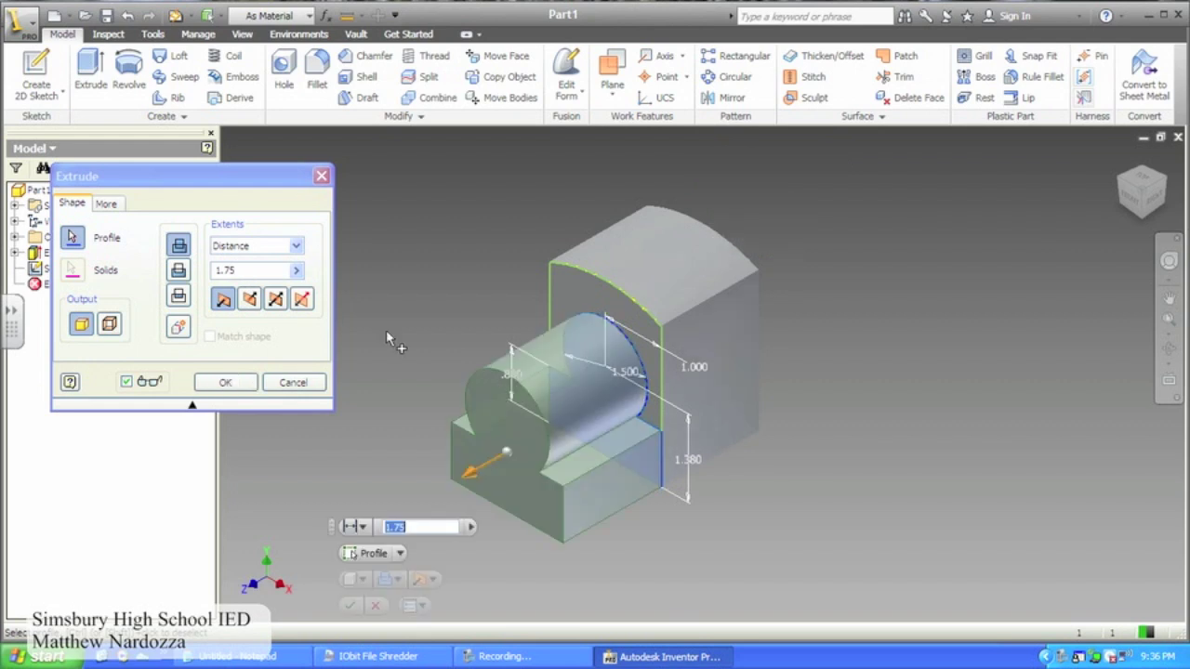
left_click(233, 270)
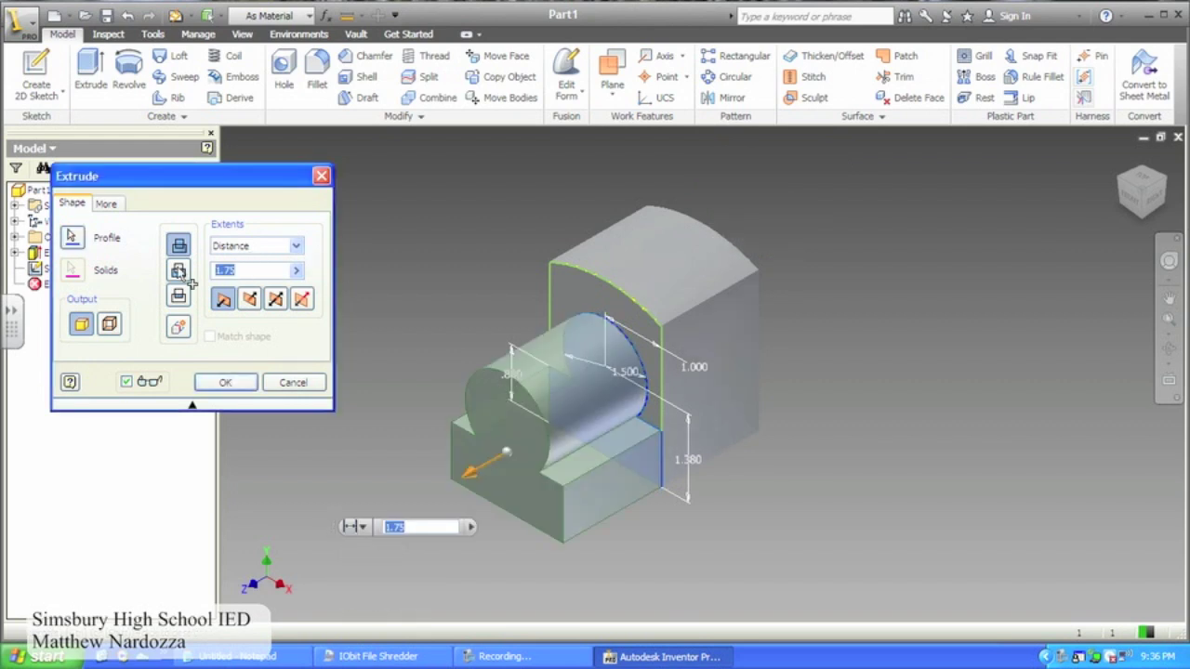
type("5.5")
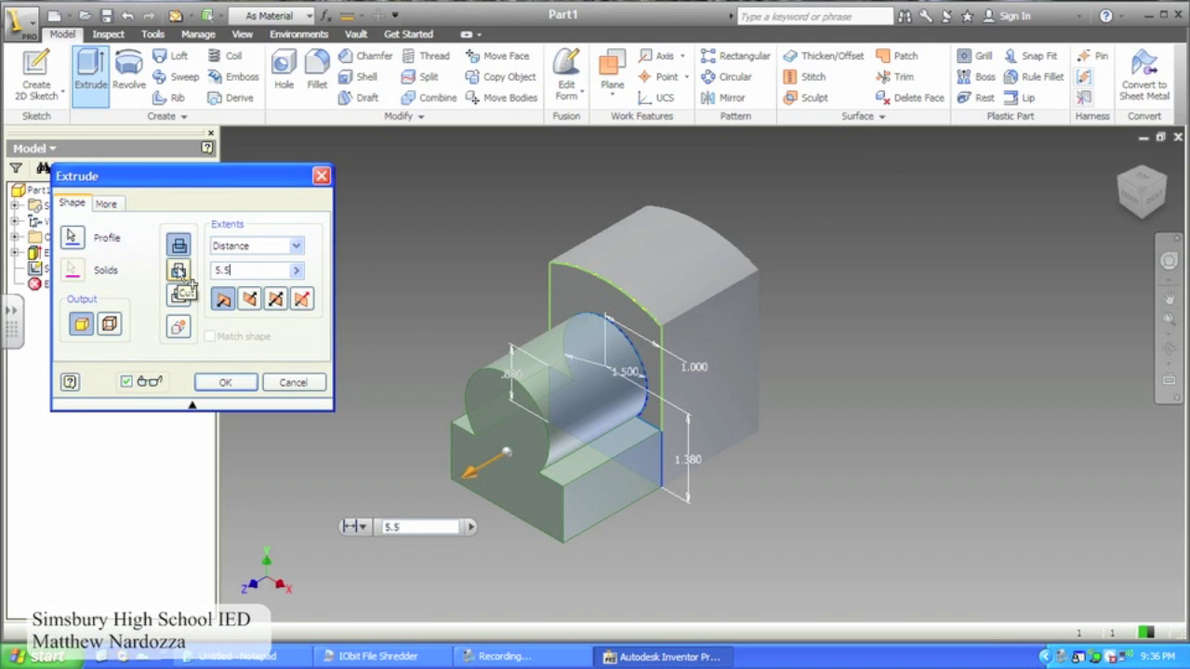
type("-1.")
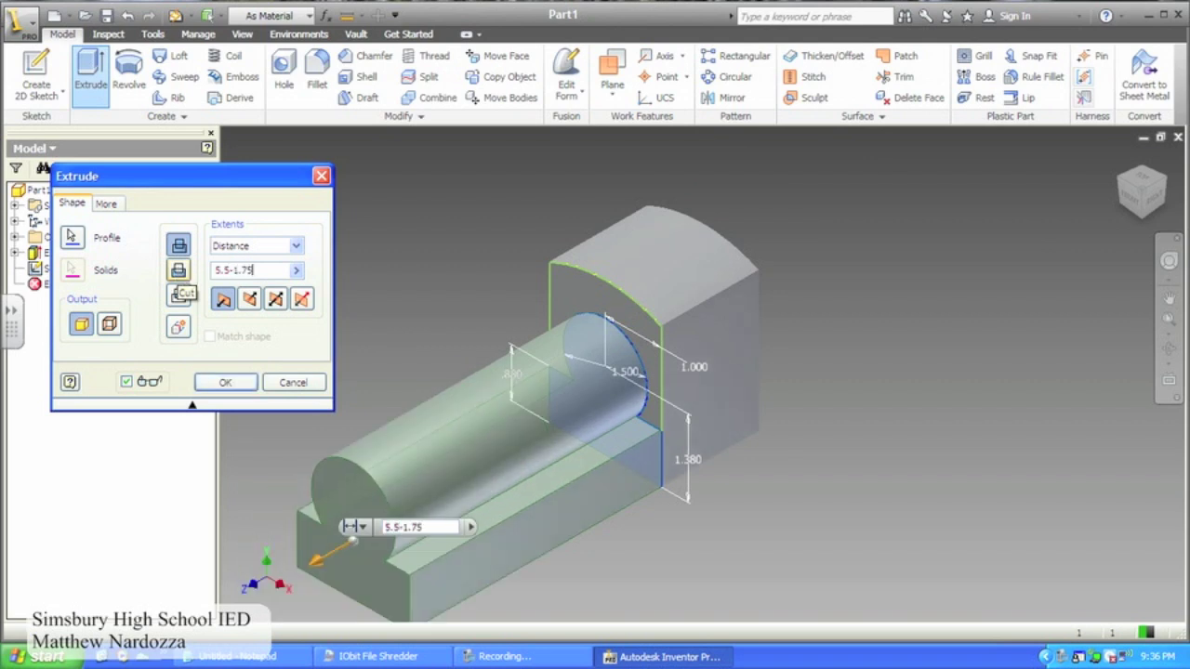
type("75")
key("Return")
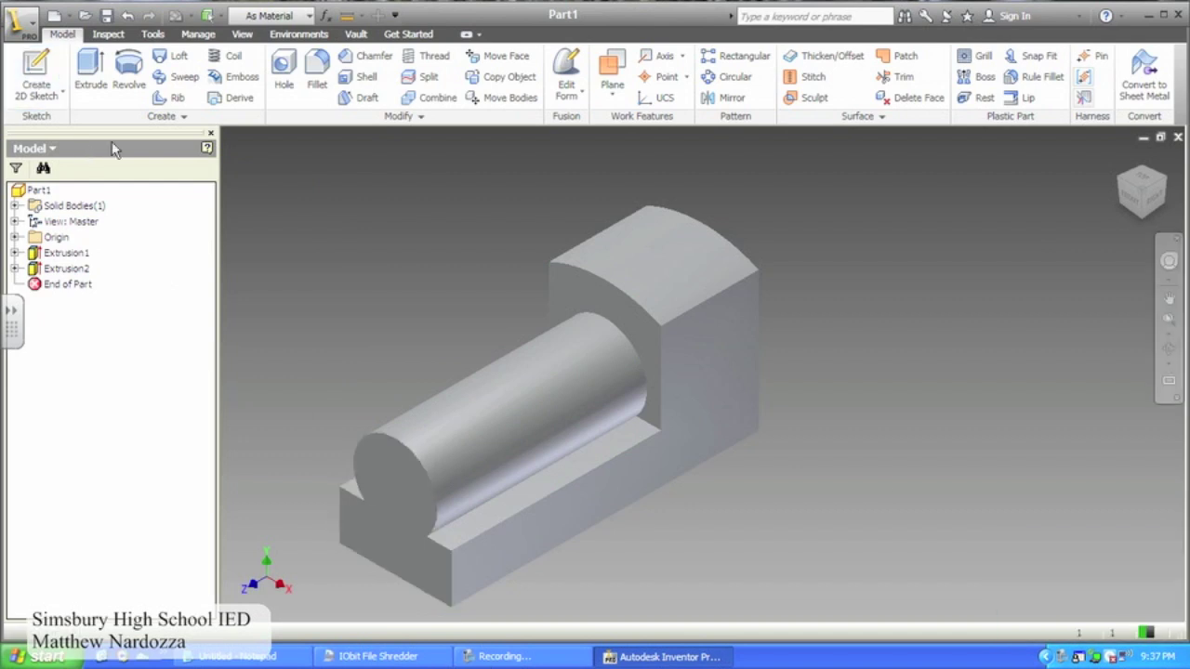
- Start a sketch on the part's right side face and draw a 1 in diameter circle near the tall block's upper rear corner
left_click(730, 362)
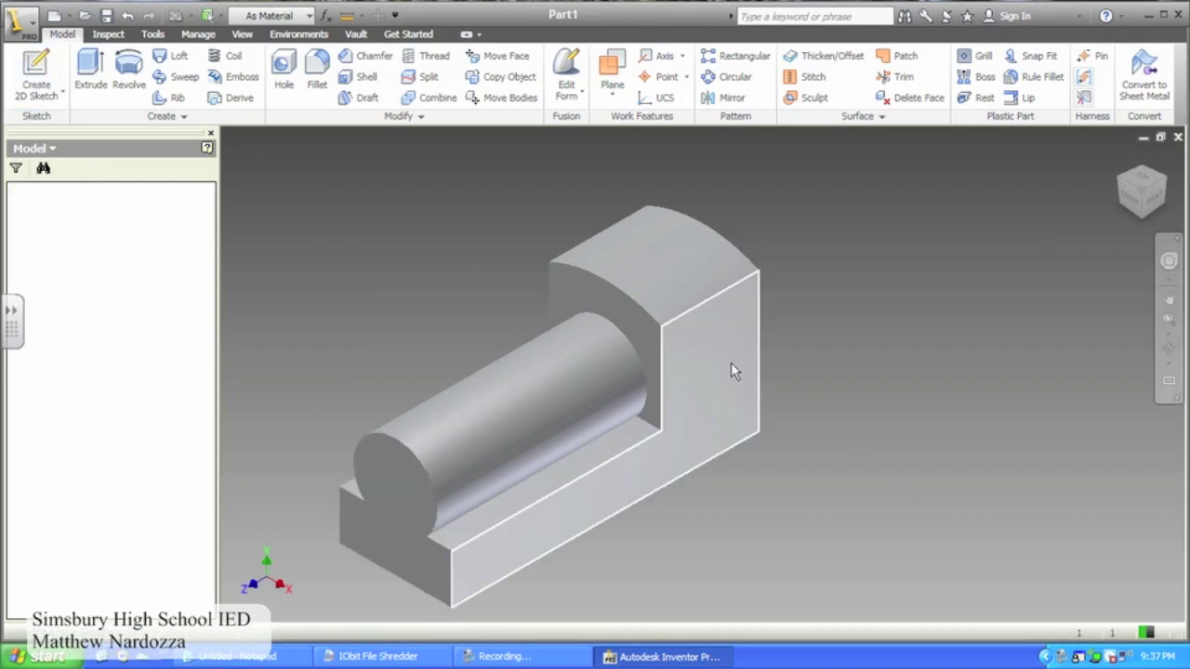
scroll(957, 318, "up", 5)
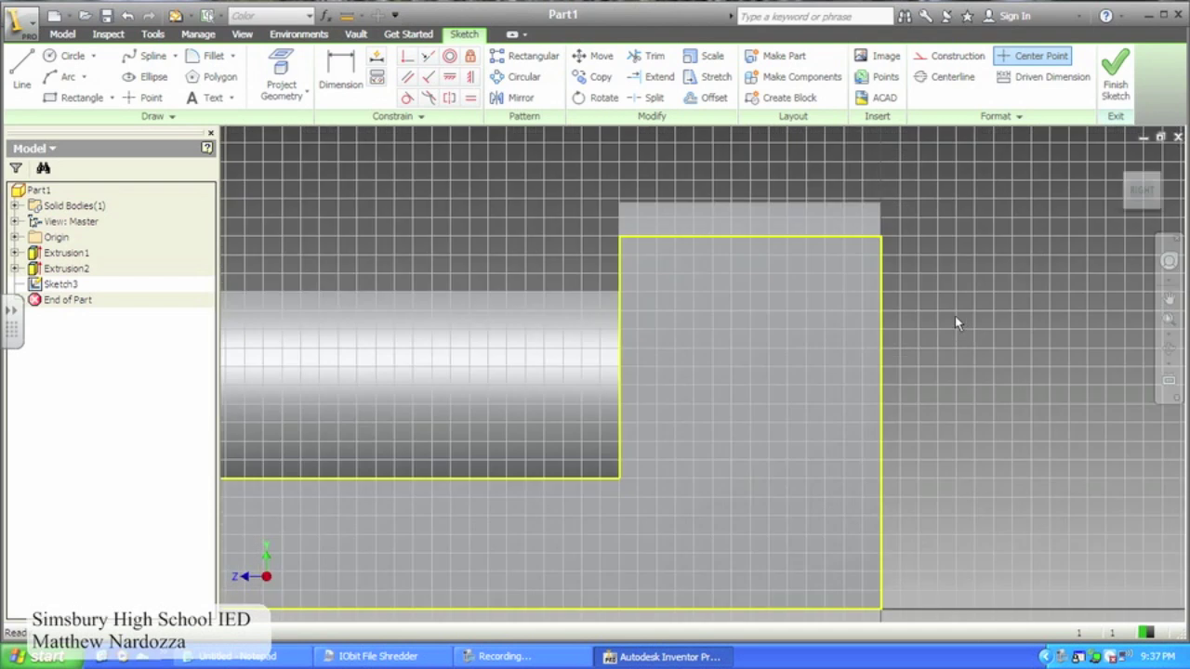
scroll(958, 316, "down", 3)
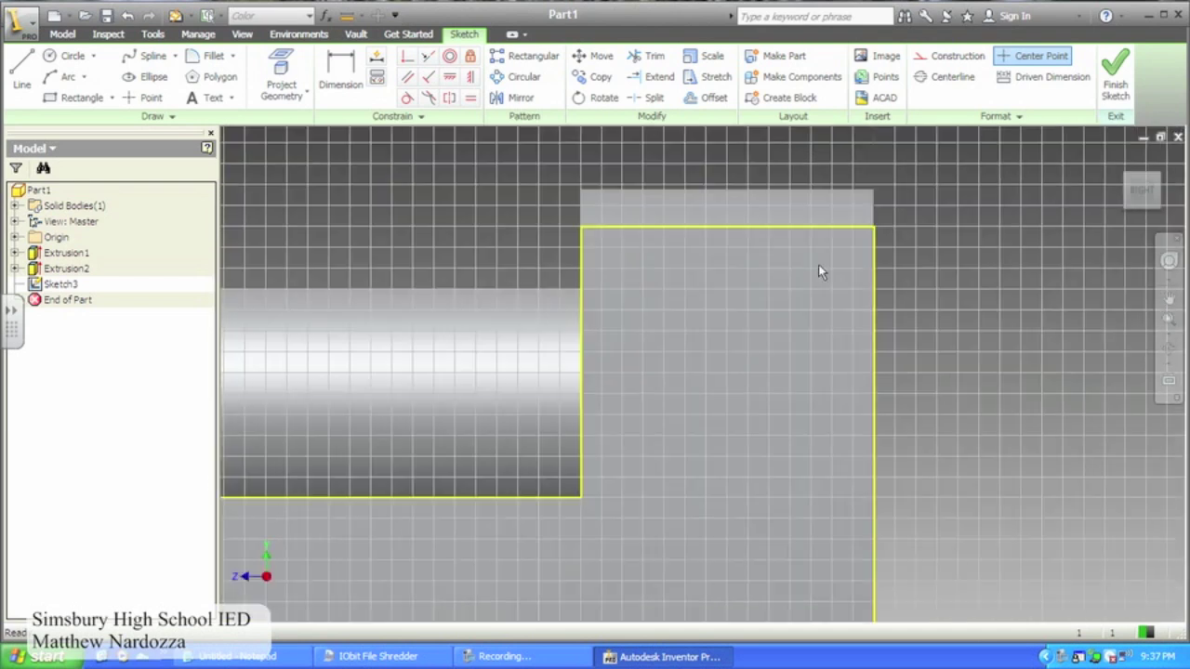
left_click(67, 58)
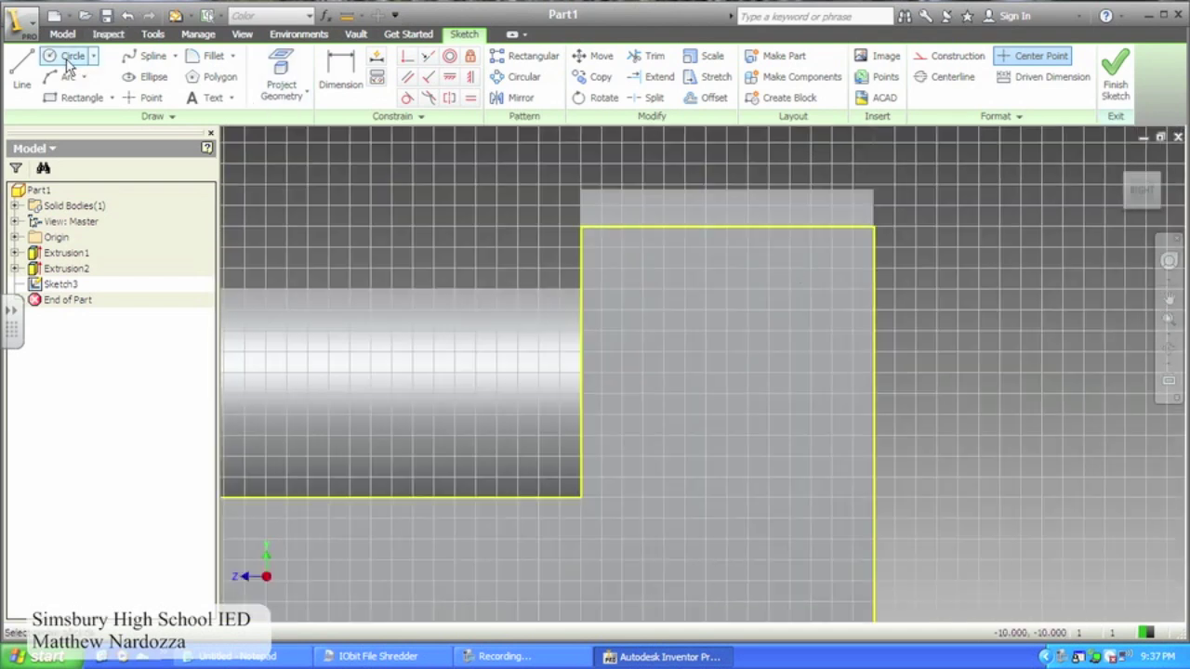
left_click(831, 308)
type("1")
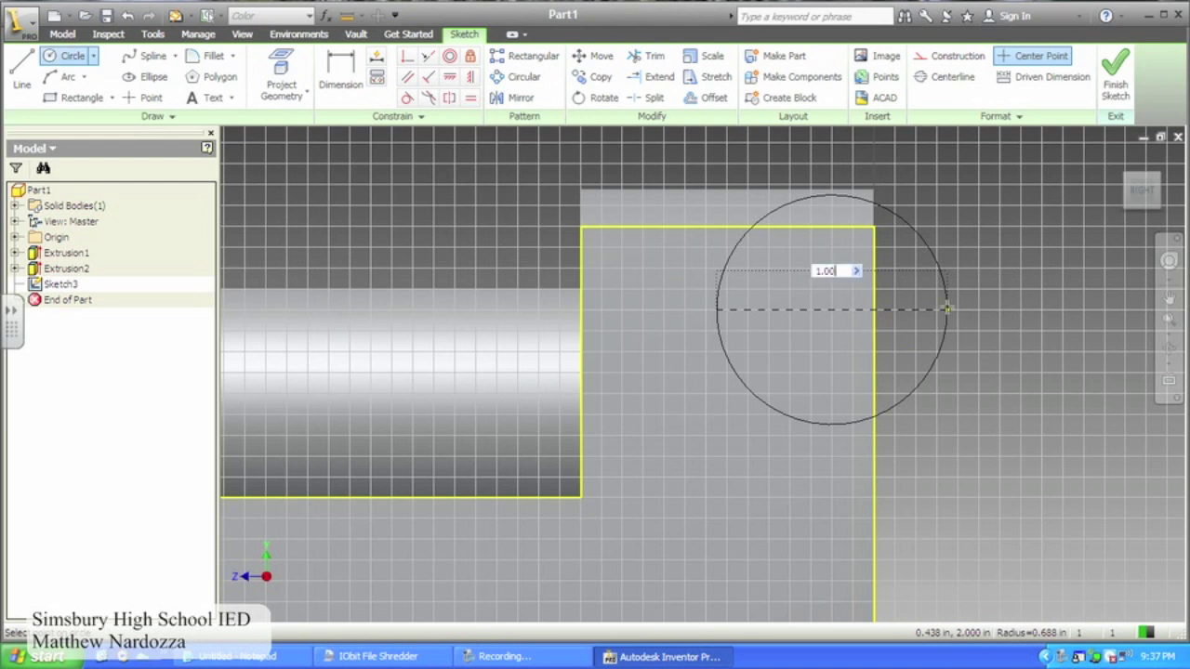
key("Return")
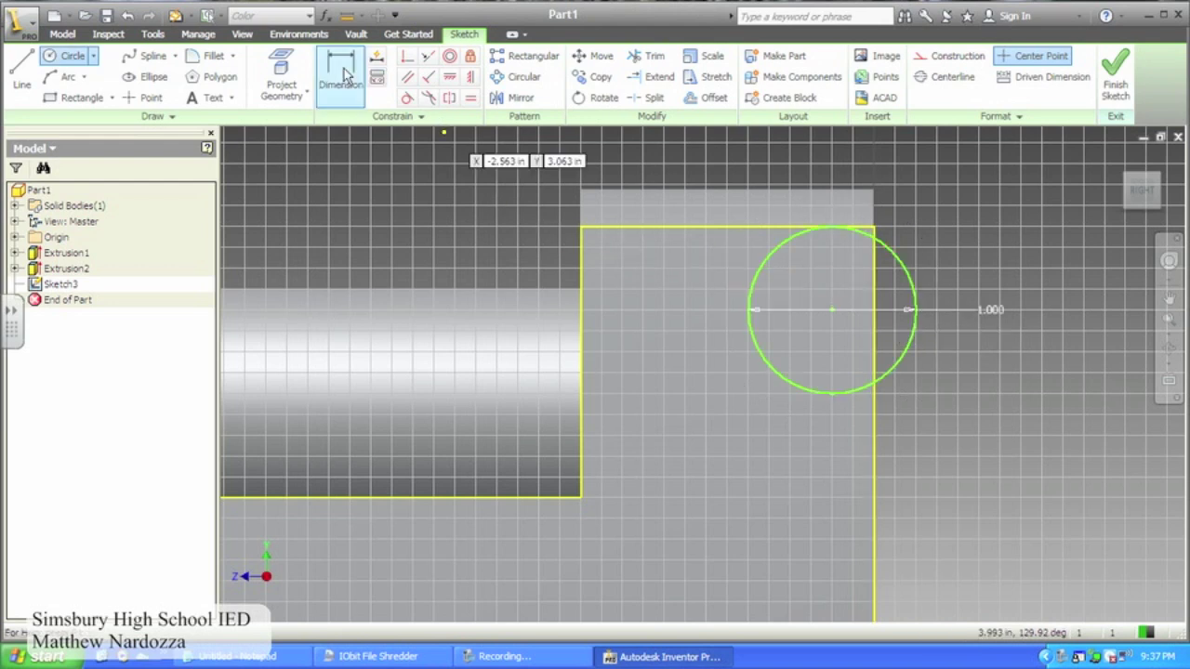
- Dimension the horizontal distance from the circle's center to the block's rear vertical edge as 0.25 in
key("d")
left_click(859, 310)
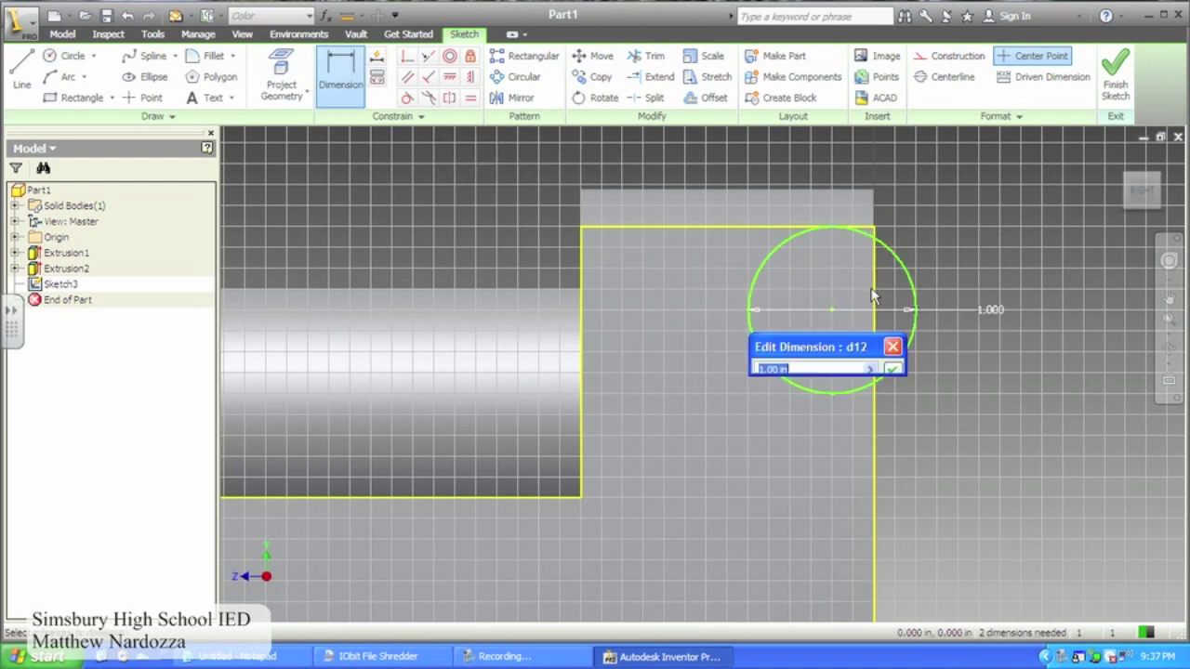
left_click(893, 363)
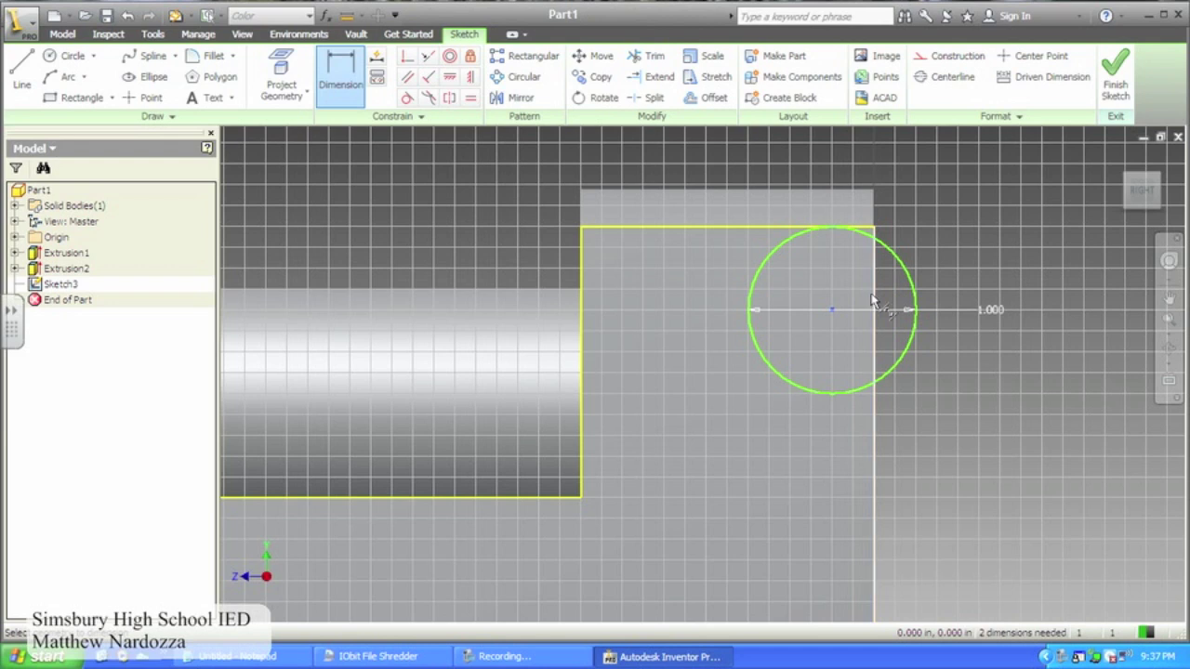
left_click(874, 302)
left_click(941, 231)
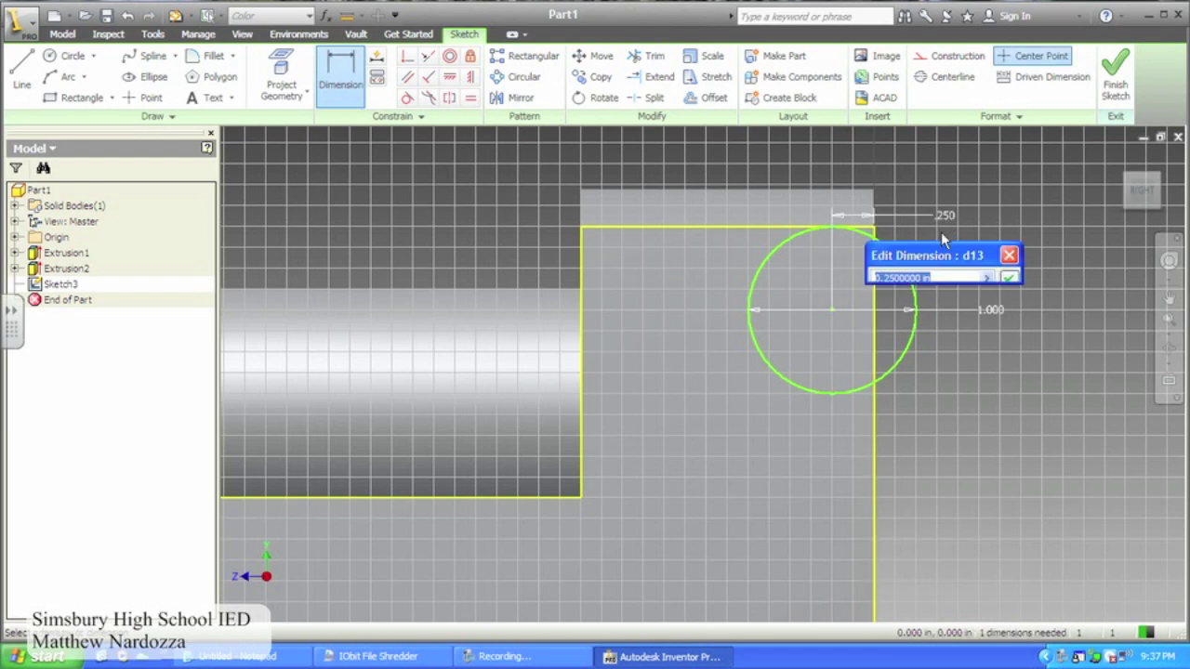
key("BackSpace")
key("Return")
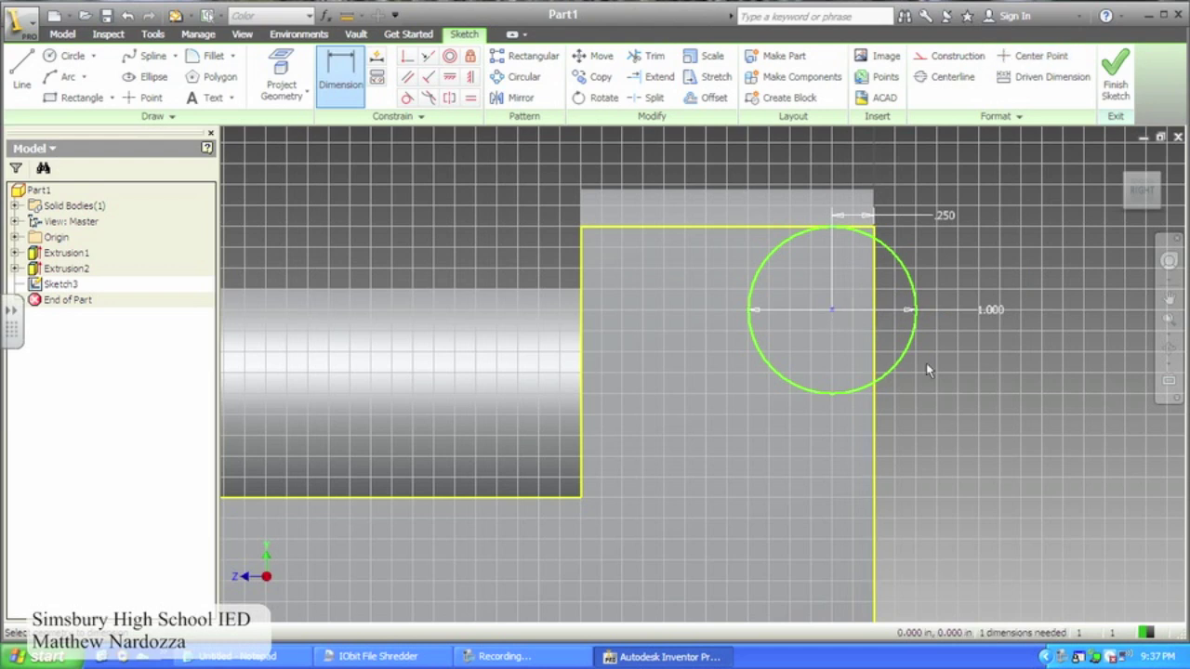
- Dimension the circle's center 1.75 in above the side face's bottom edge
middle_click_drag(927, 366, 912, 230)
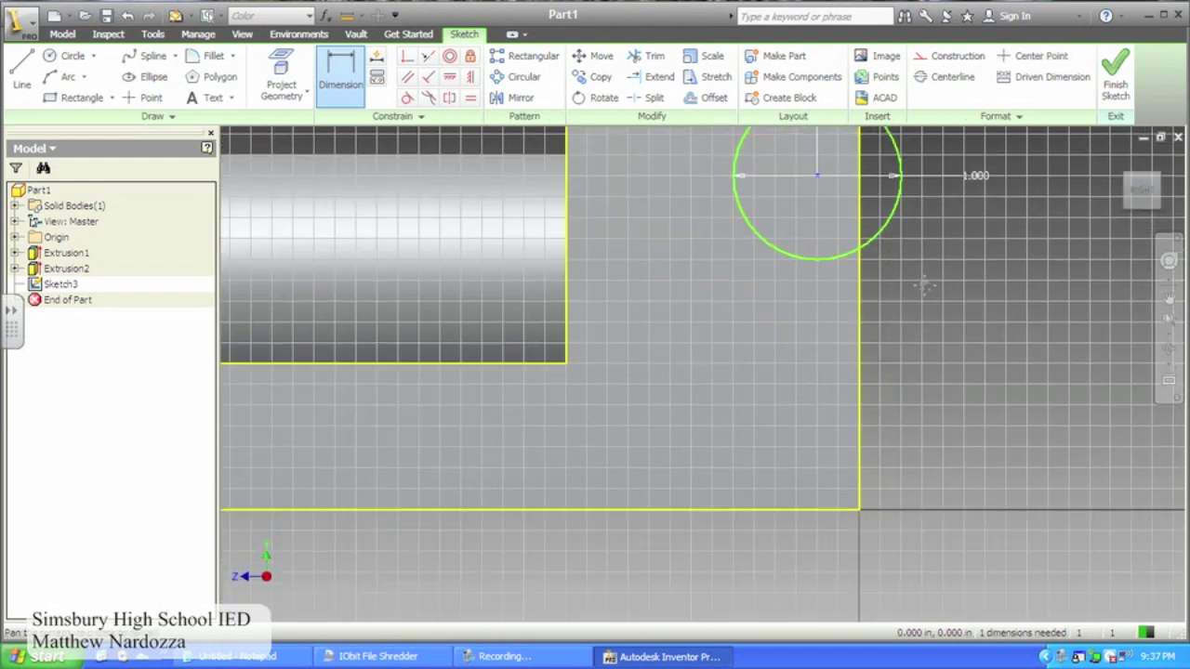
left_click(791, 513)
left_click(941, 411)
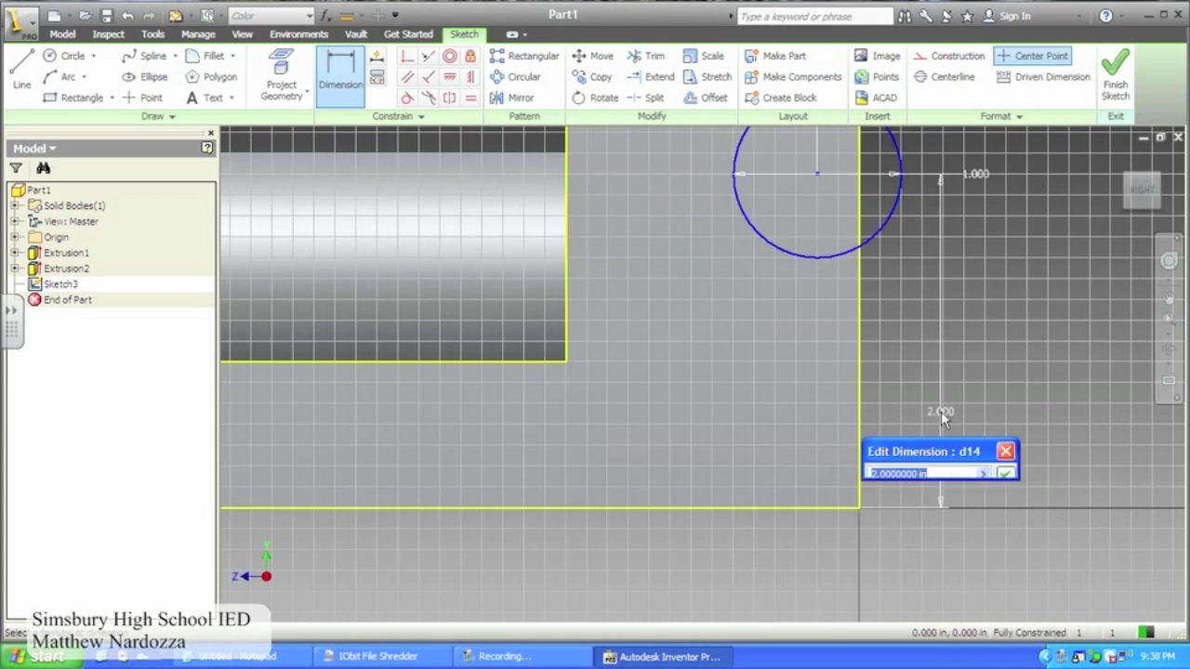
type("1.75")
key("Return")
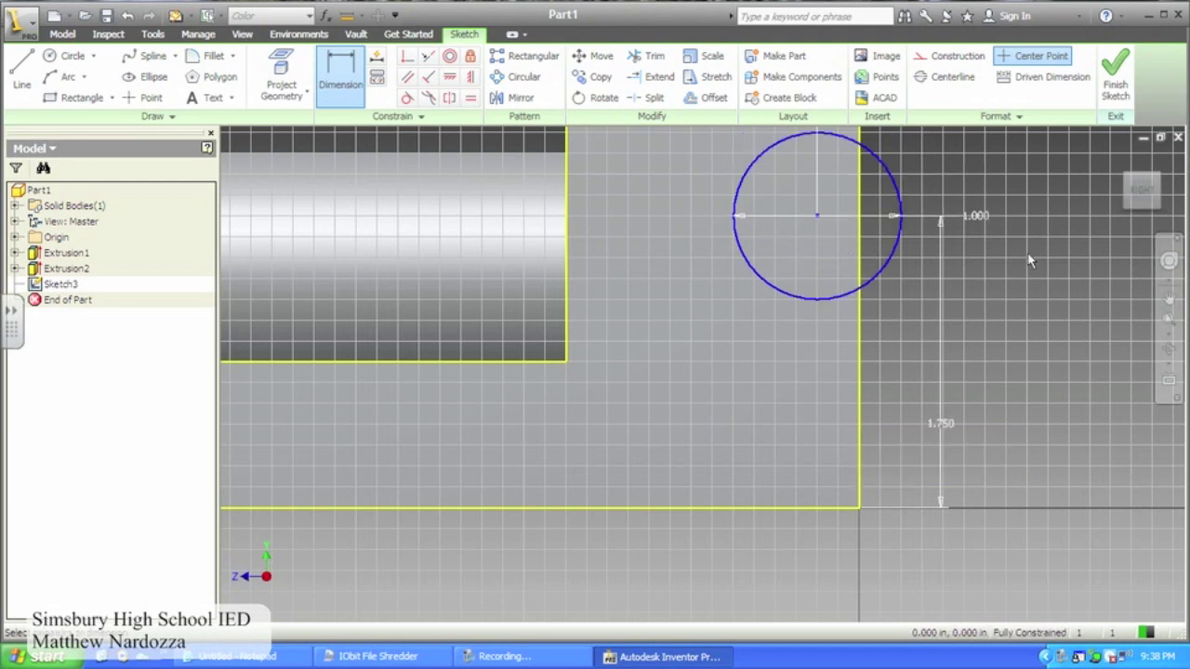
- Draw two horizontal lines from the circle's uppermost and lowermost points to the block's rear vertical edge
scroll(1030, 261, "down", 5)
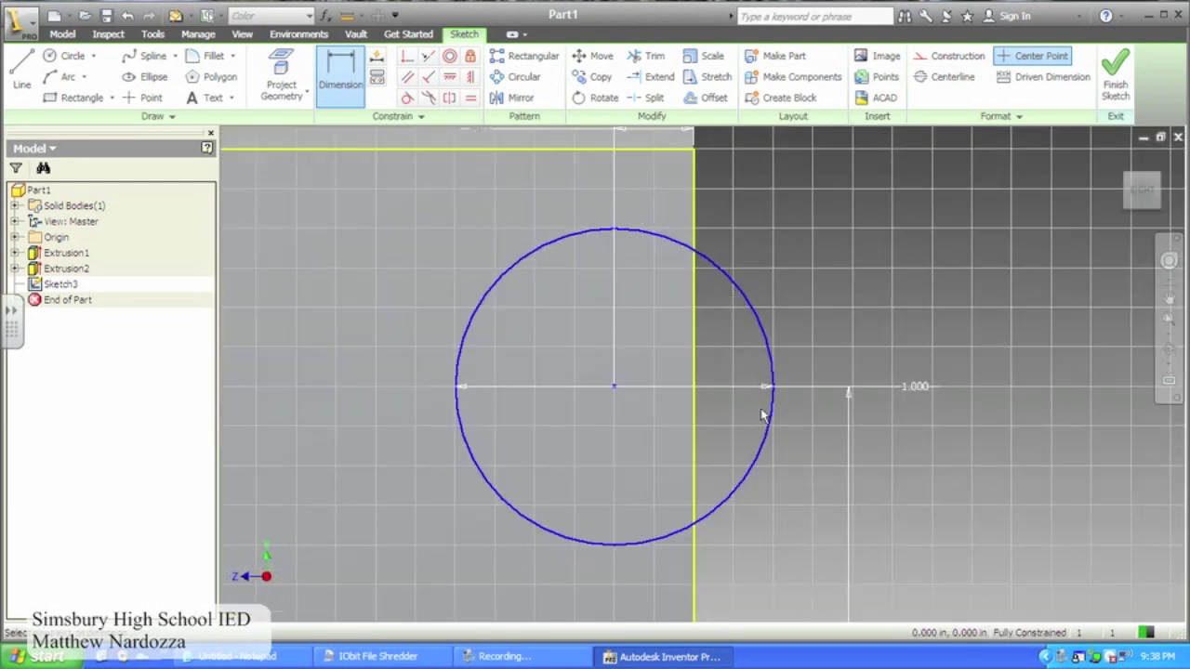
left_click(22, 73)
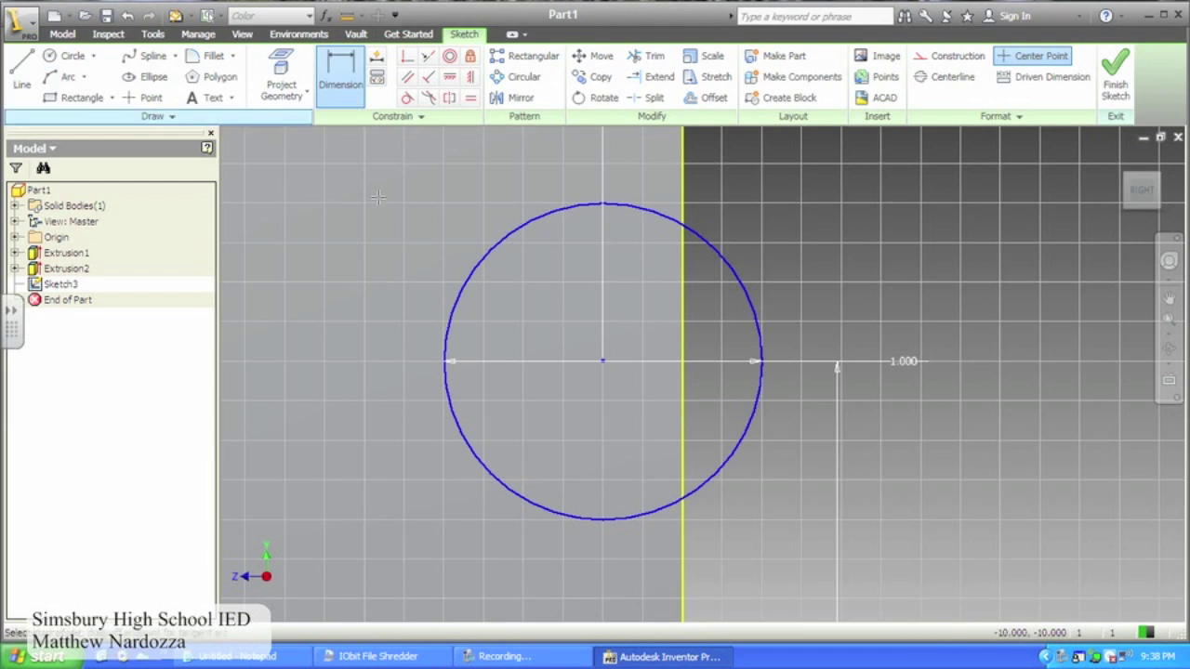
key("l")
left_click(604, 203)
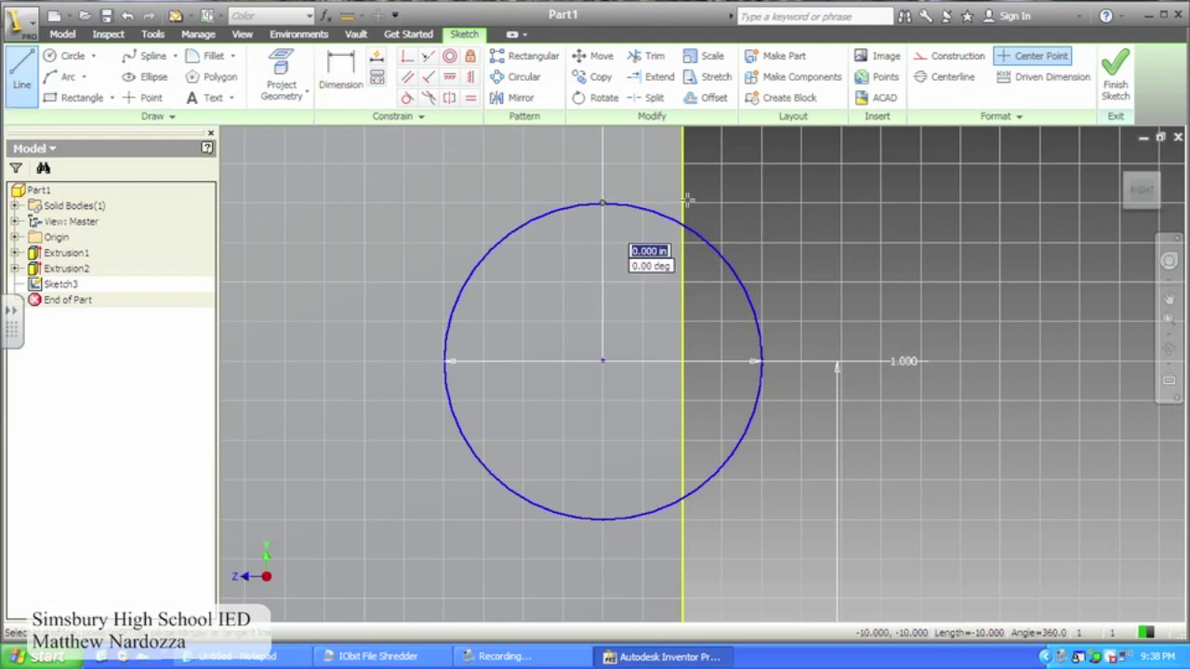
double_click(684, 201)
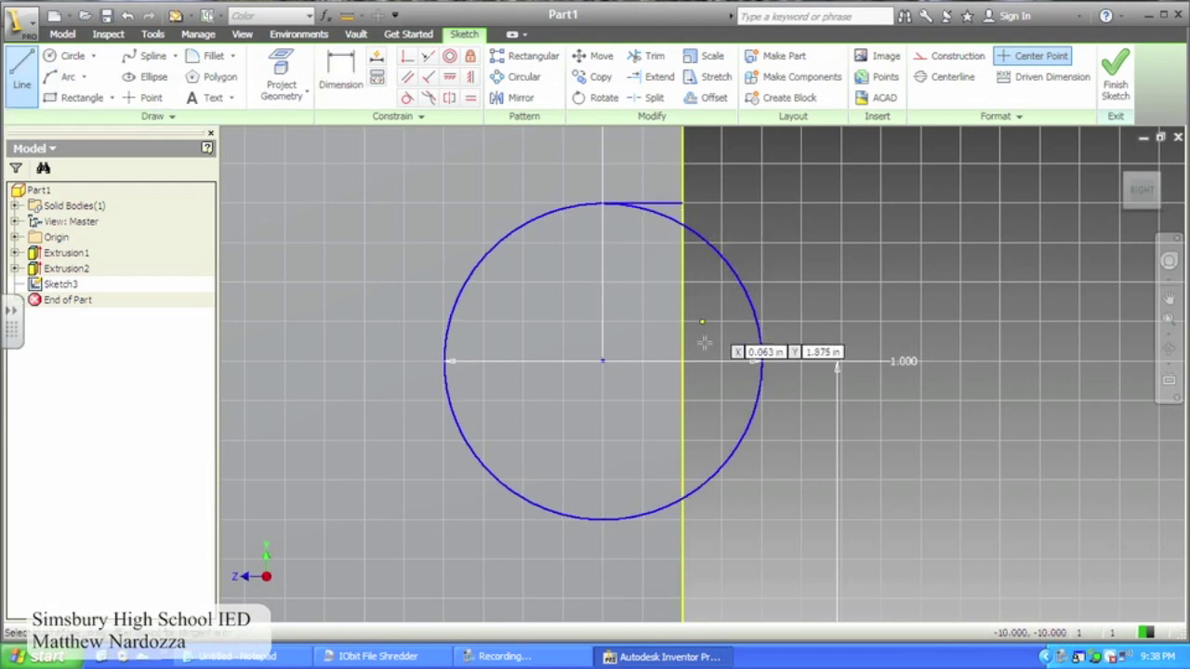
left_click(602, 520)
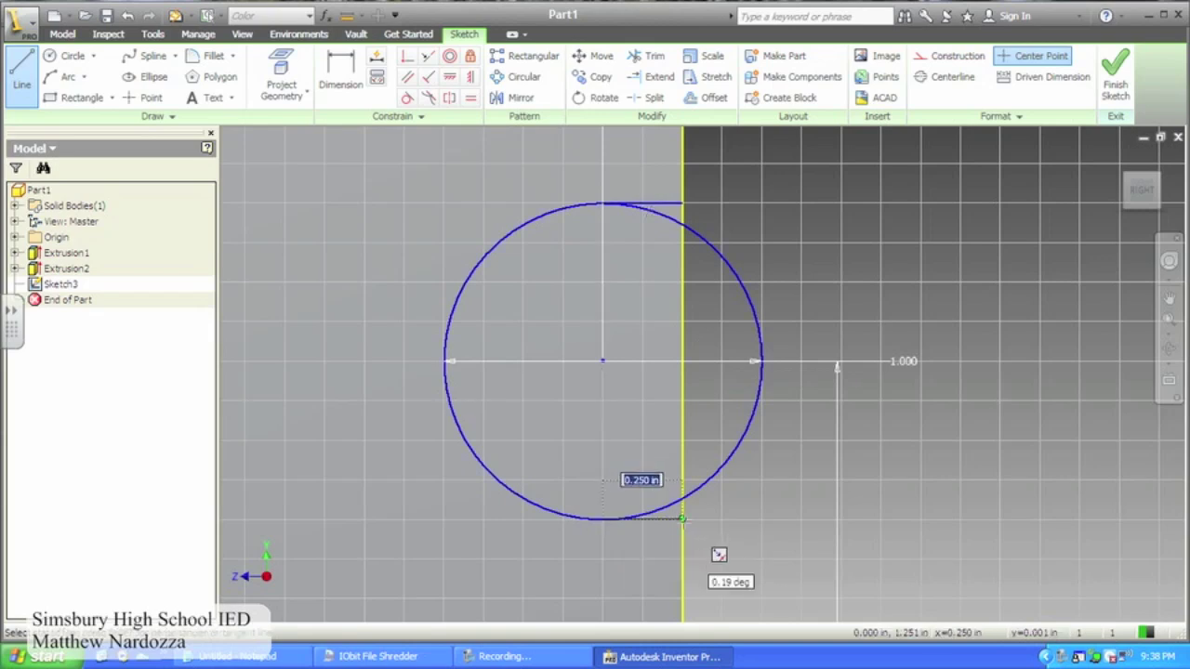
double_click(683, 520)
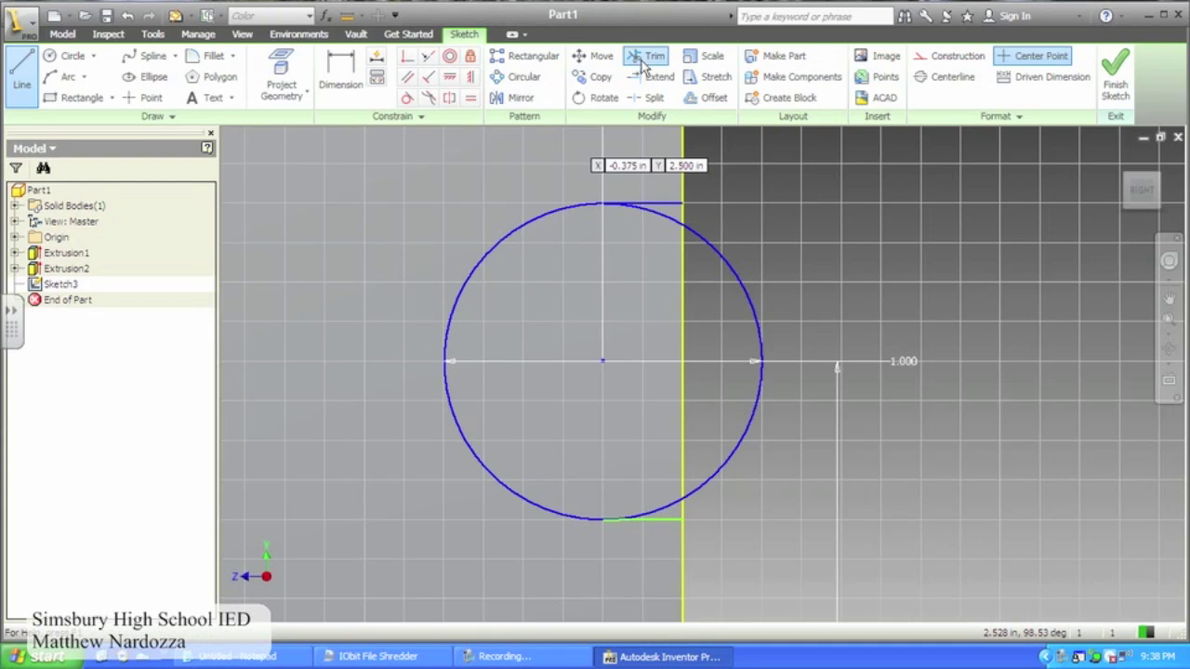
- Trim away the circle's rear portion between the two horizontal lines, keeping only the front half arc
key("x")
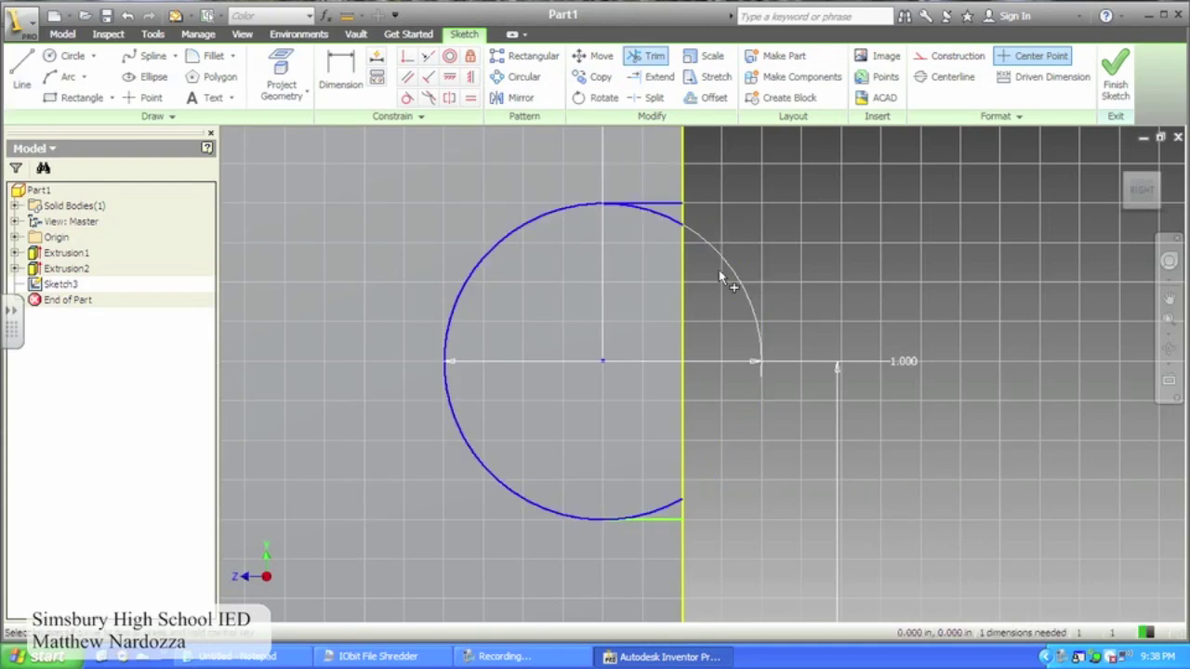
left_click(676, 224)
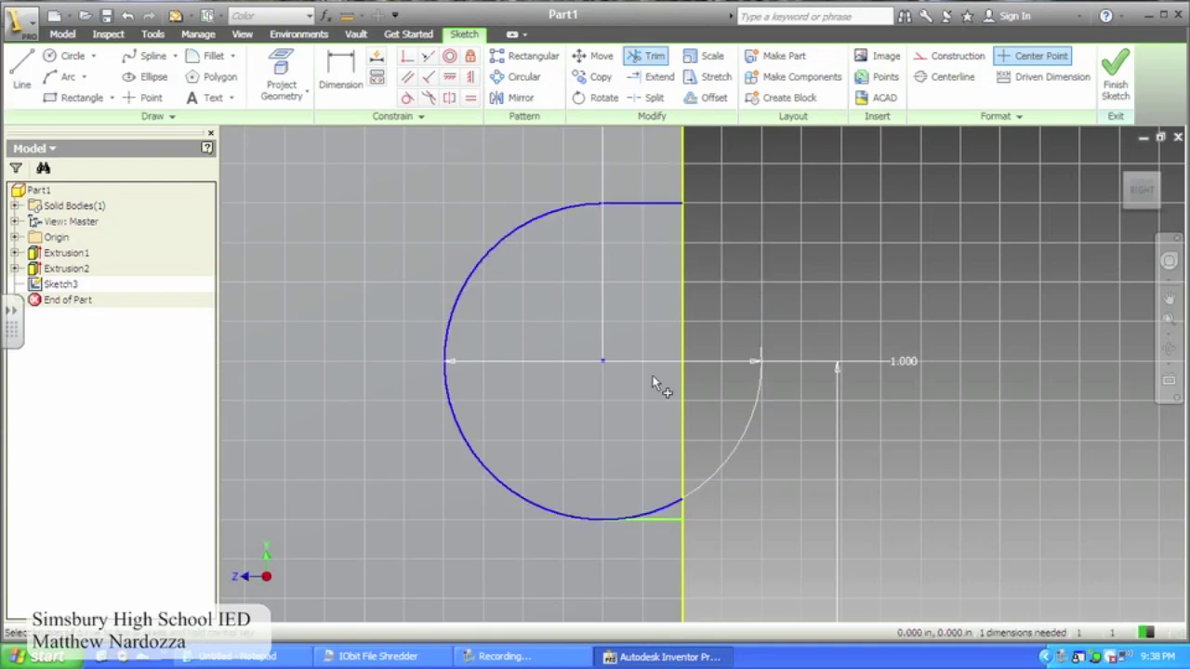
left_click(647, 497)
- Constrain the lower horizontal line of the slot profile parallel to the block's bottom edge
left_click(415, 79)
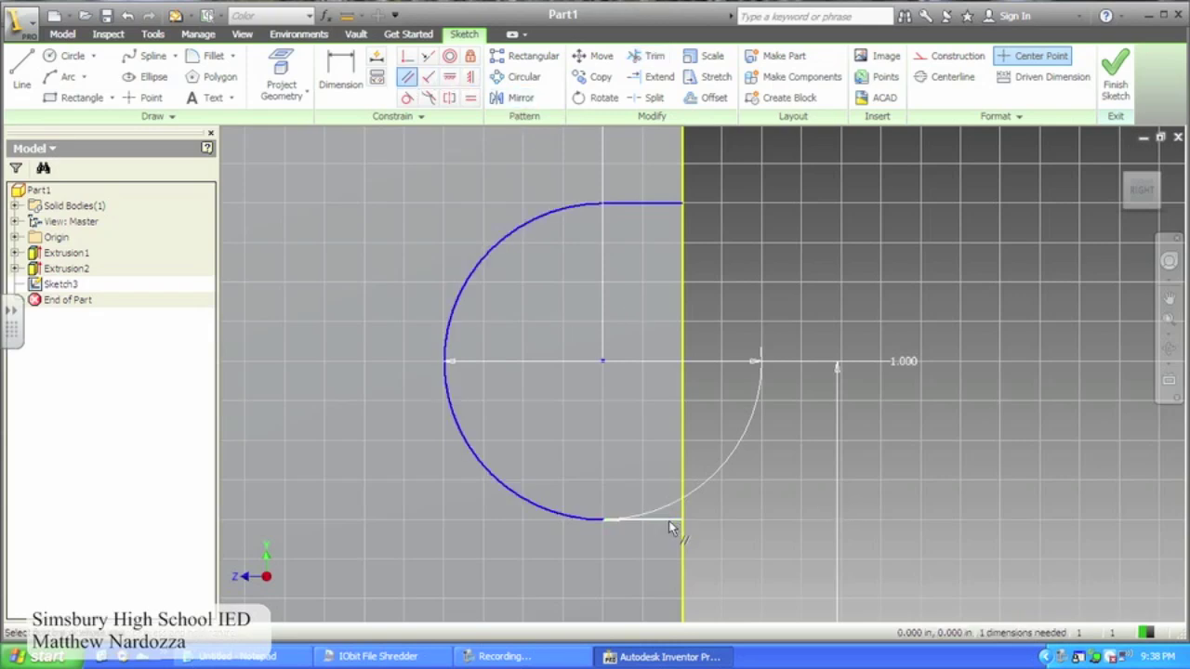
scroll(817, 605, "up", 5)
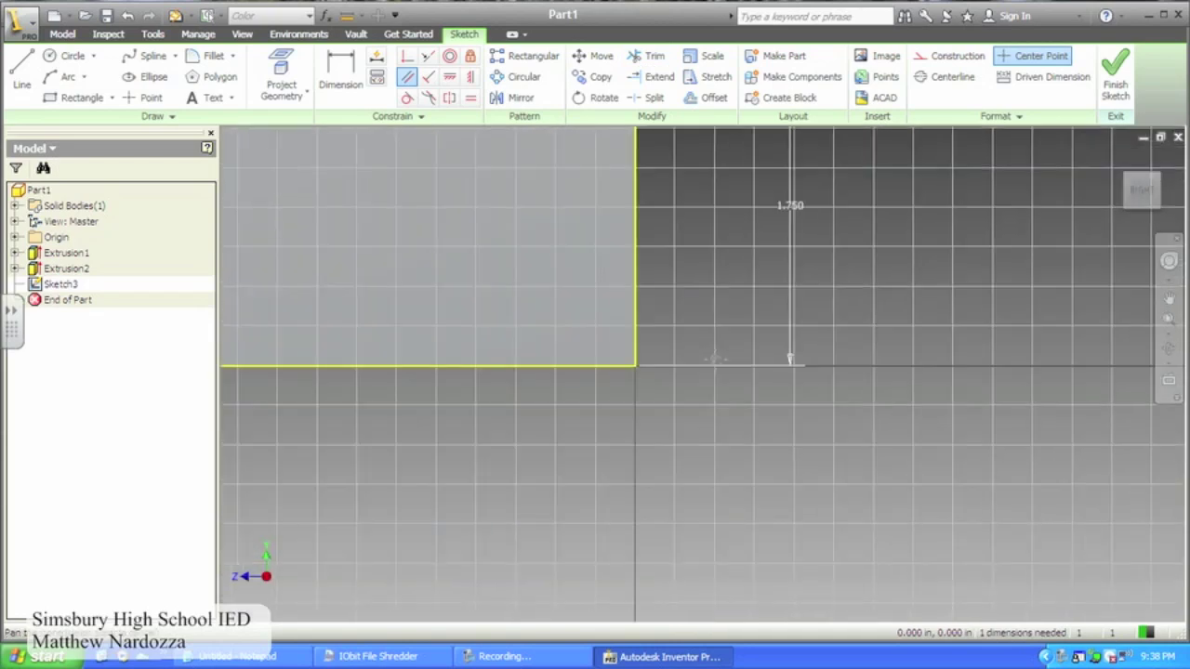
left_click(601, 364)
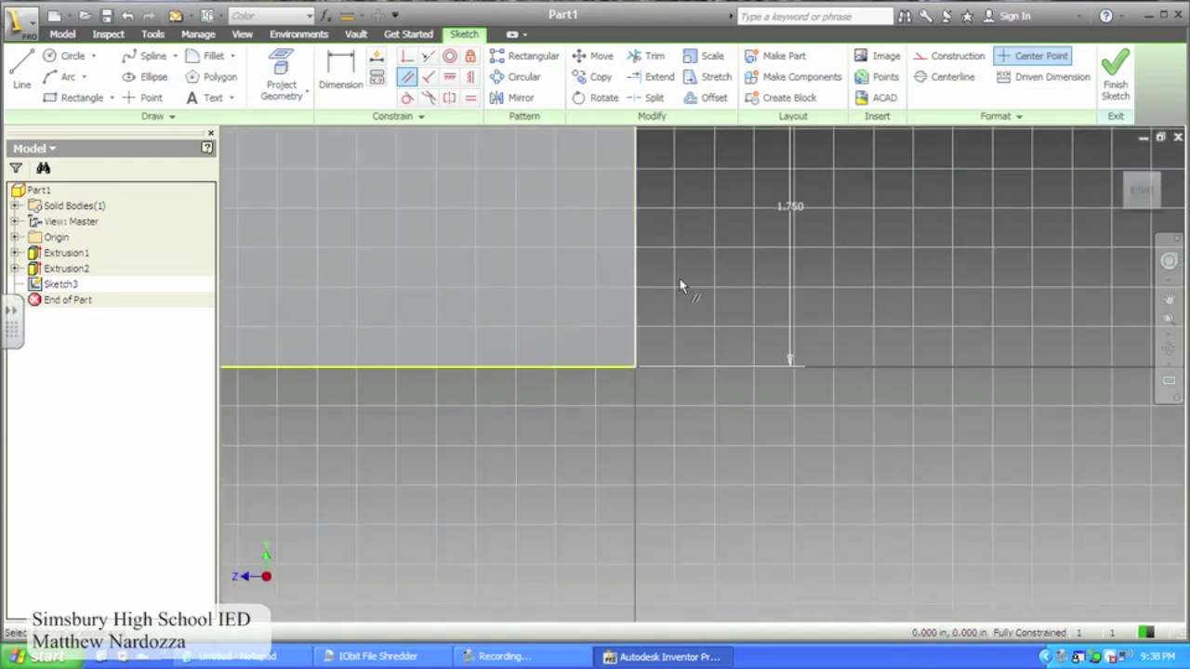
- Close the slot profile with a vertical line along the block's rear edge between the two horizontal lines, and finish the sketch
middle_click_drag(679, 285, 686, 443)
scroll(678, 461, "down", 3)
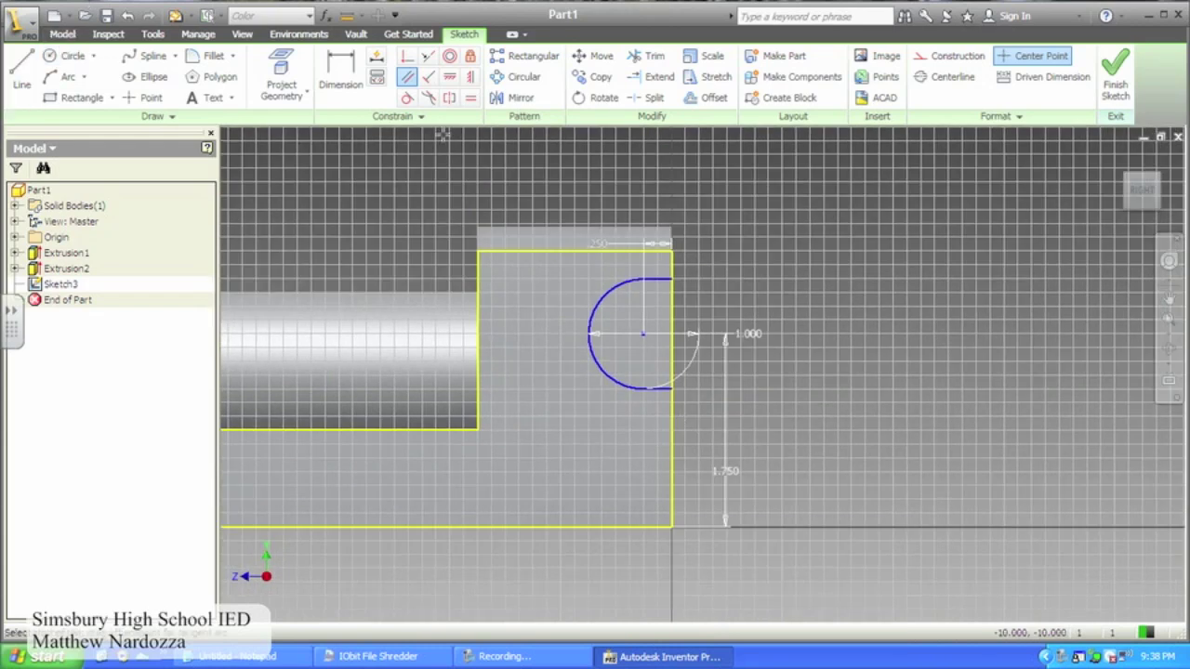
scroll(656, 216, "up", 3)
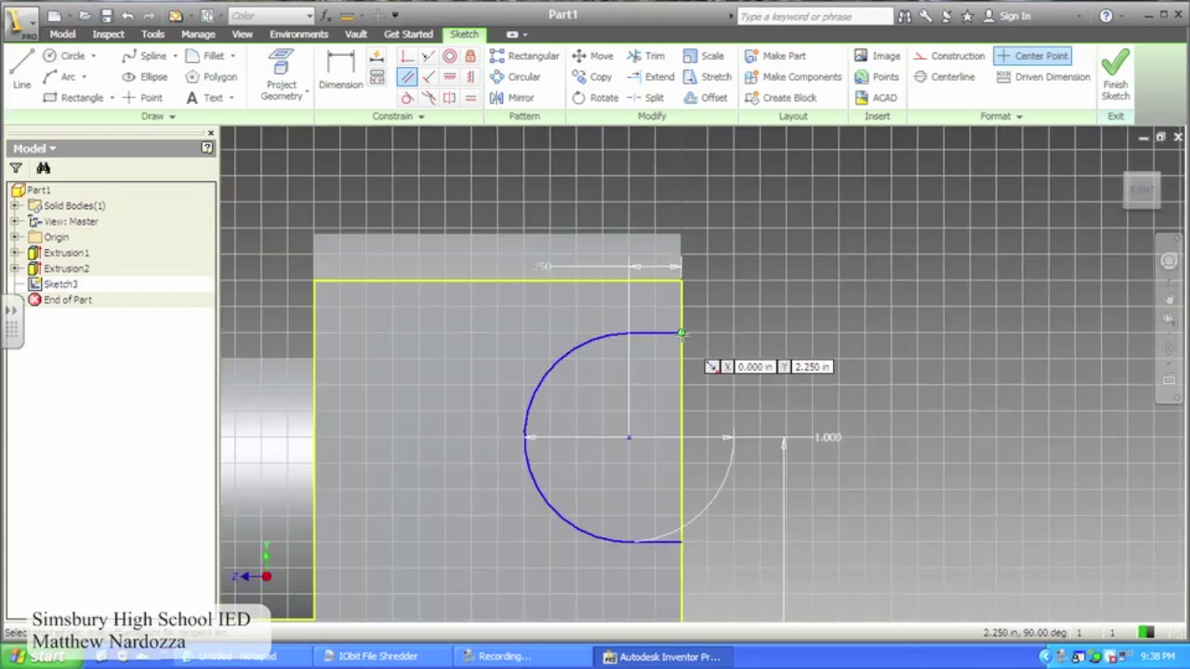
left_click(681, 333)
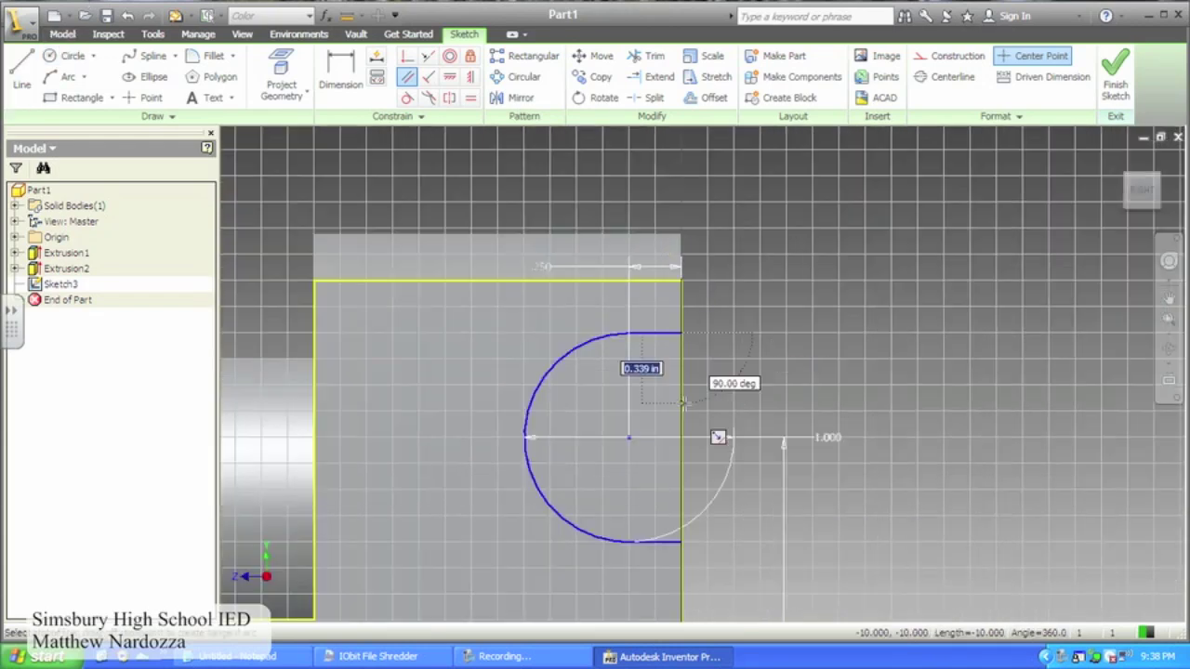
left_click(712, 578)
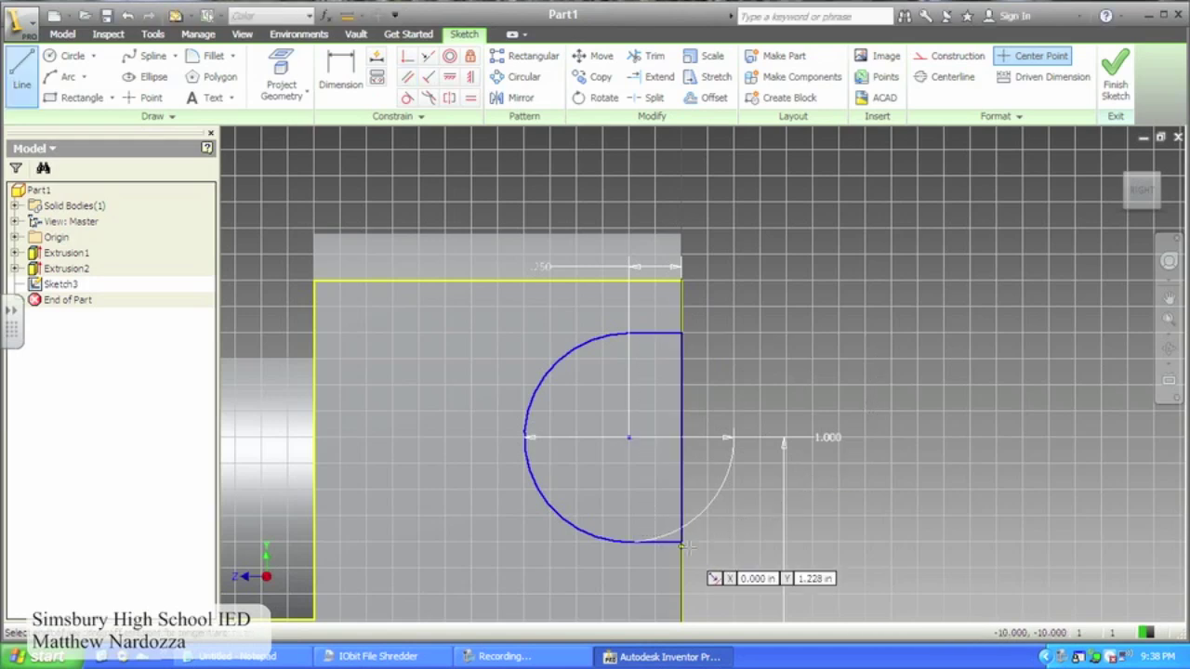
left_click(1115, 74)
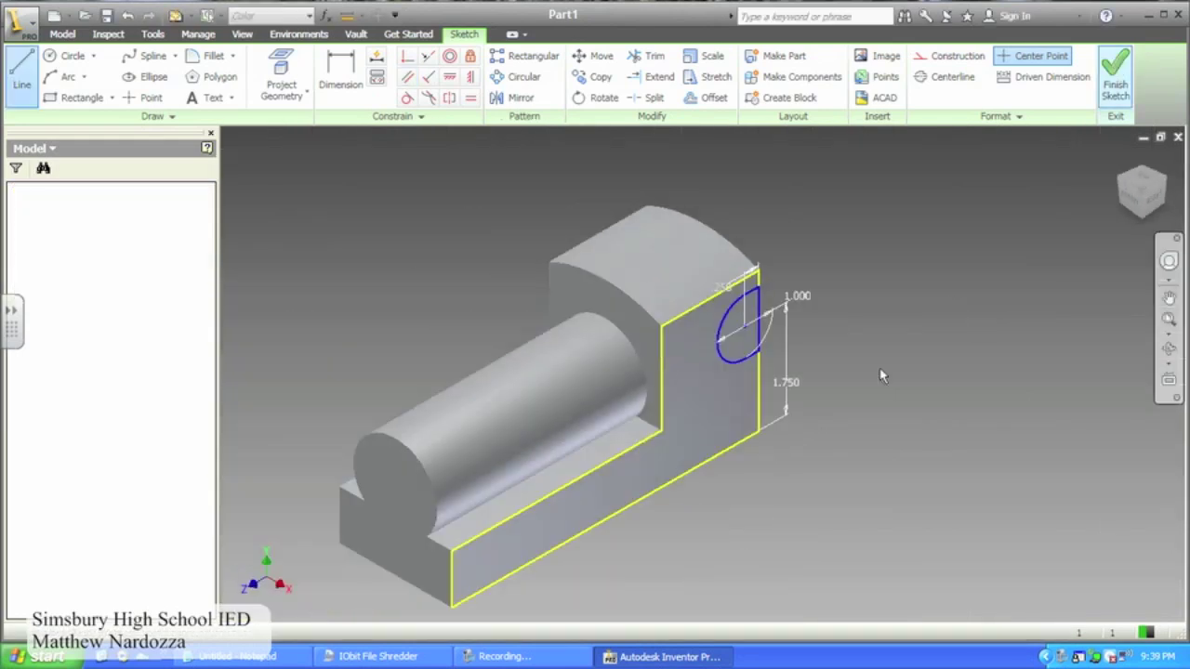
- Cut-extrude the rounded slot profile through the whole tall block with the extent set to All
left_click(90, 67)
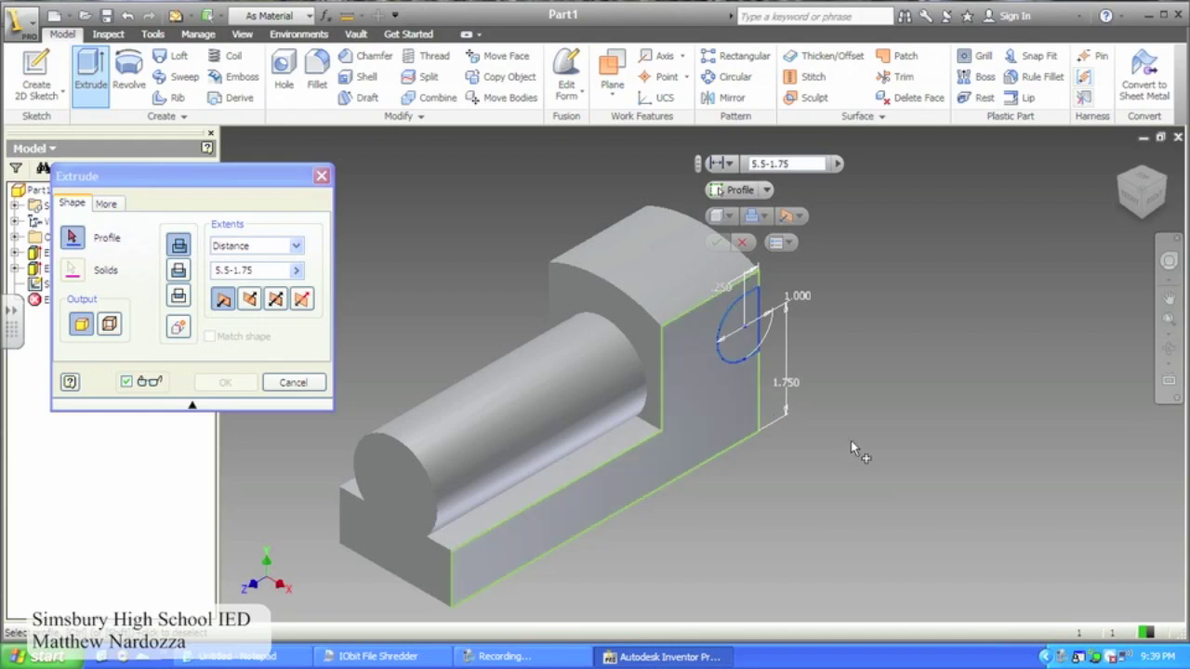
left_click(735, 345)
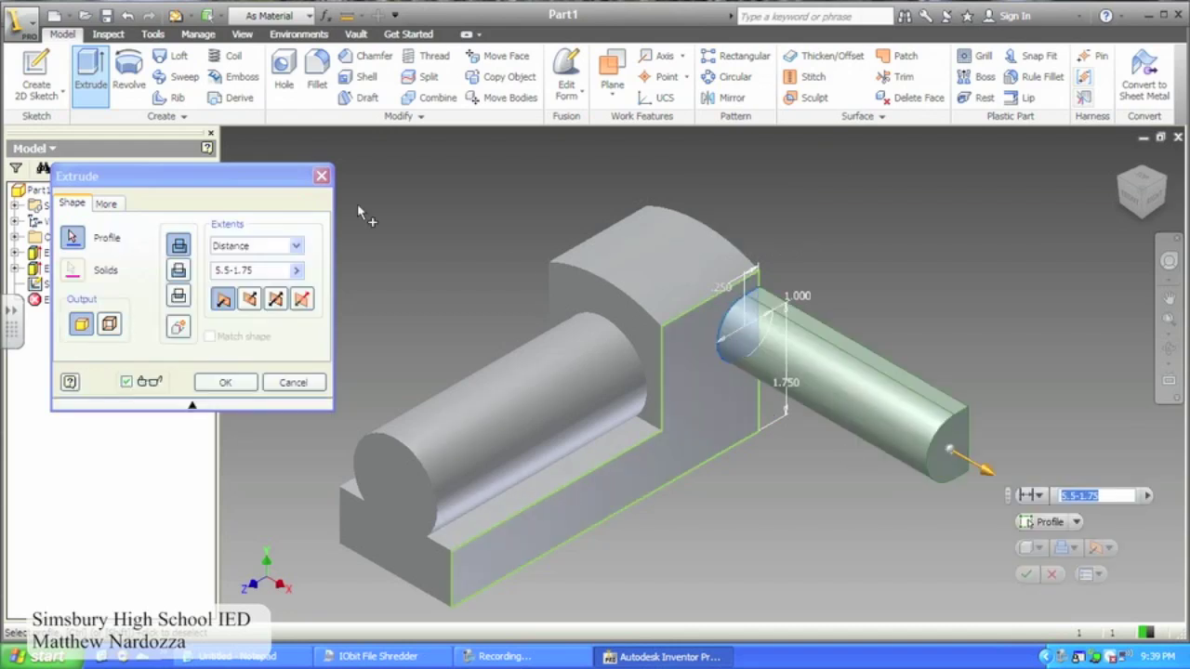
left_click(179, 269)
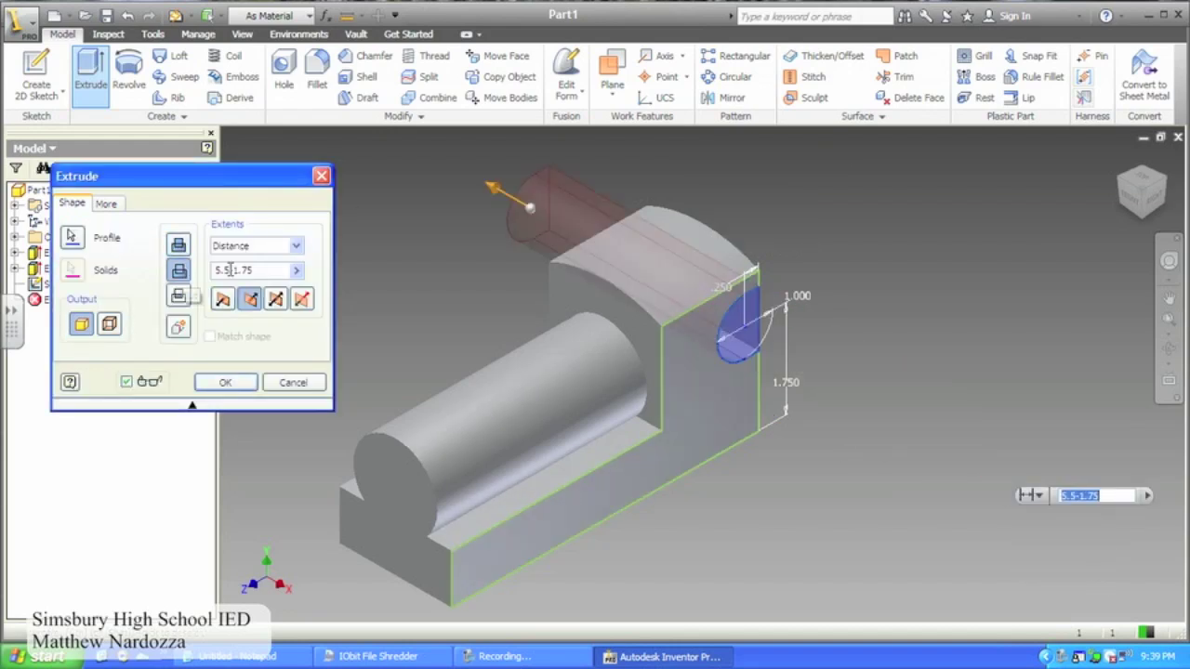
left_click(294, 245)
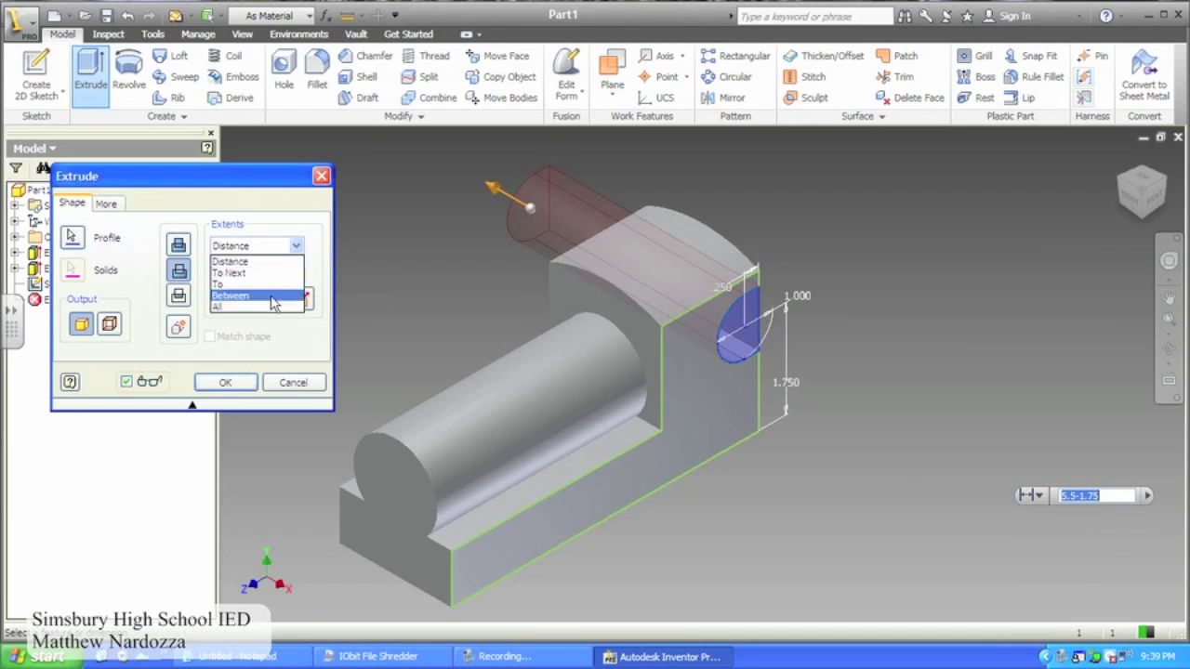
left_click(272, 308)
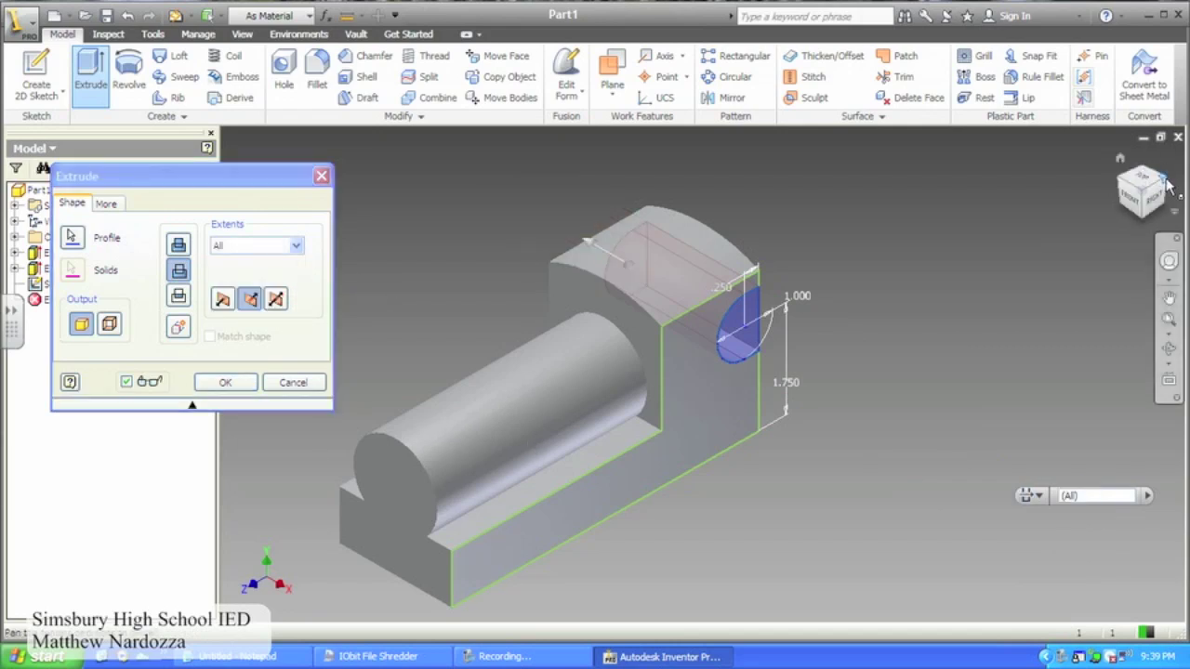
left_click(1159, 186)
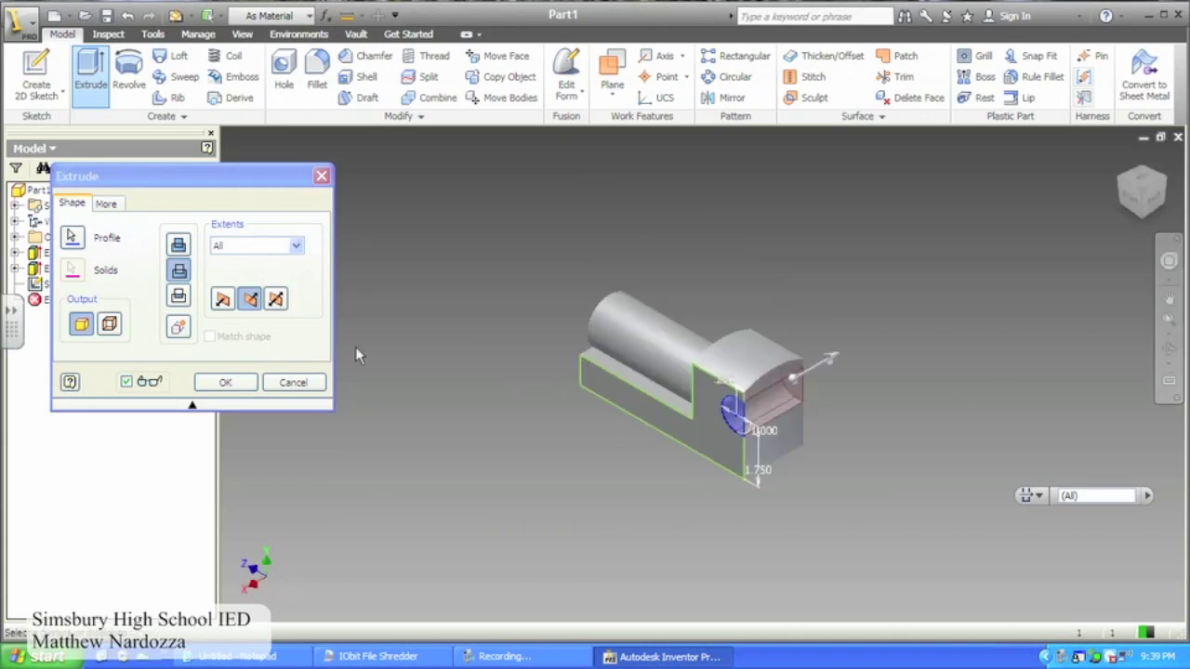
left_click(225, 382)
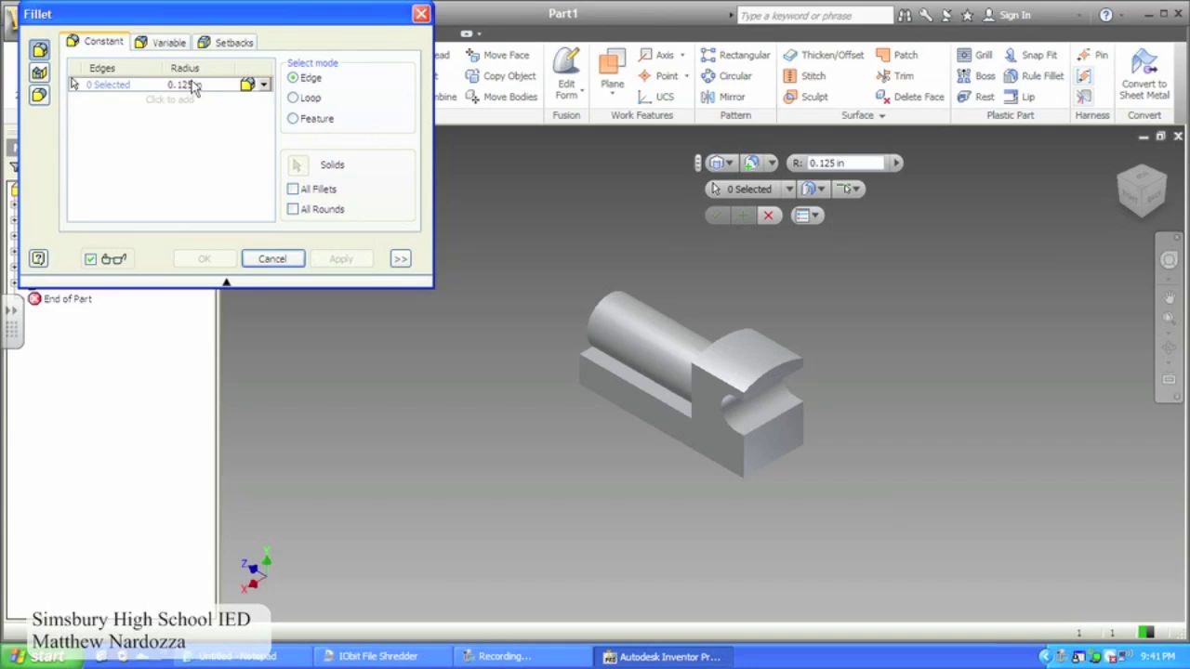
- Fillet all outer edges of the part with a 0.1 in radius using the All Rounds option
left_click(193, 85)
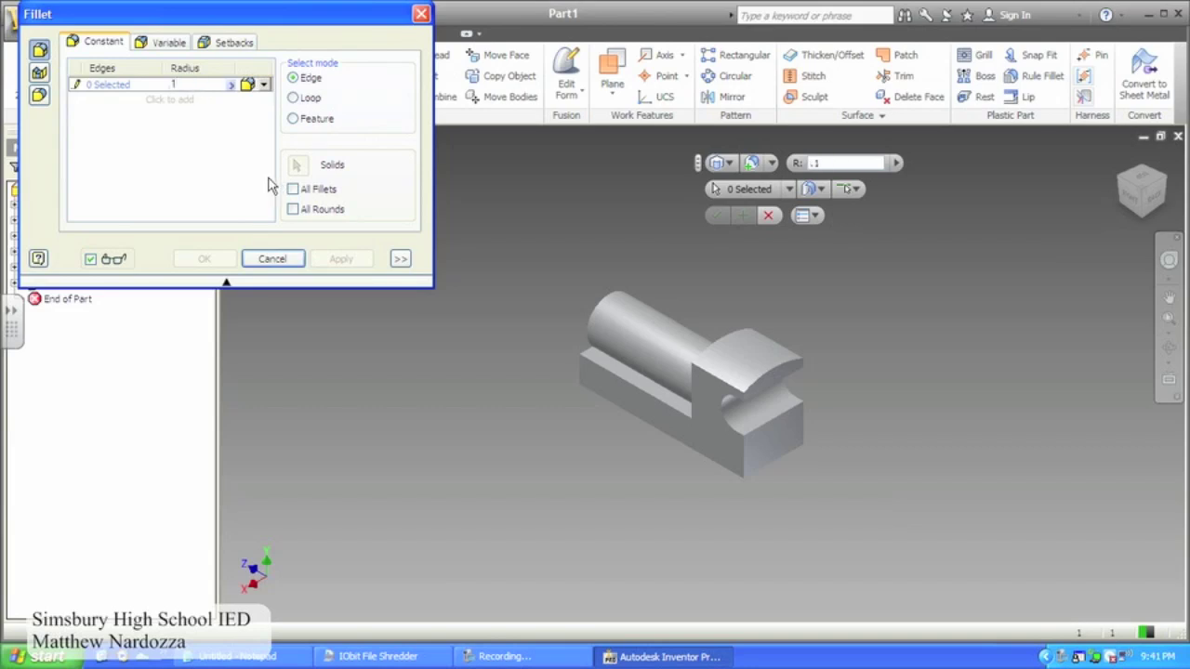
key("Return")
left_click(293, 209)
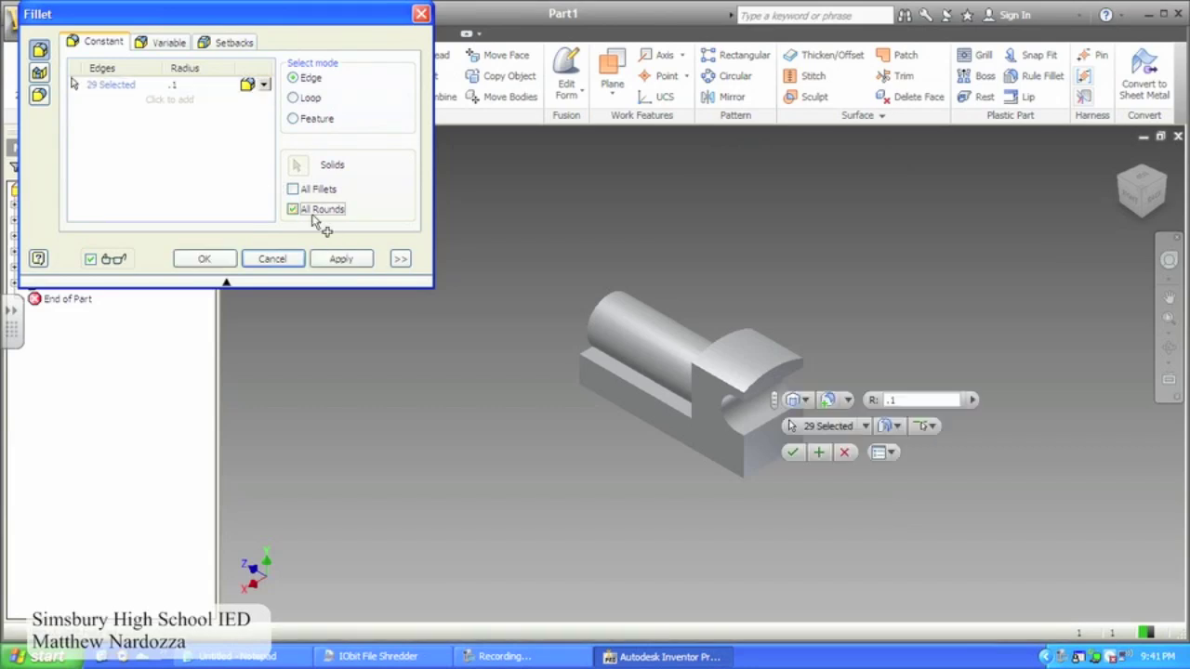
left_click(204, 258)
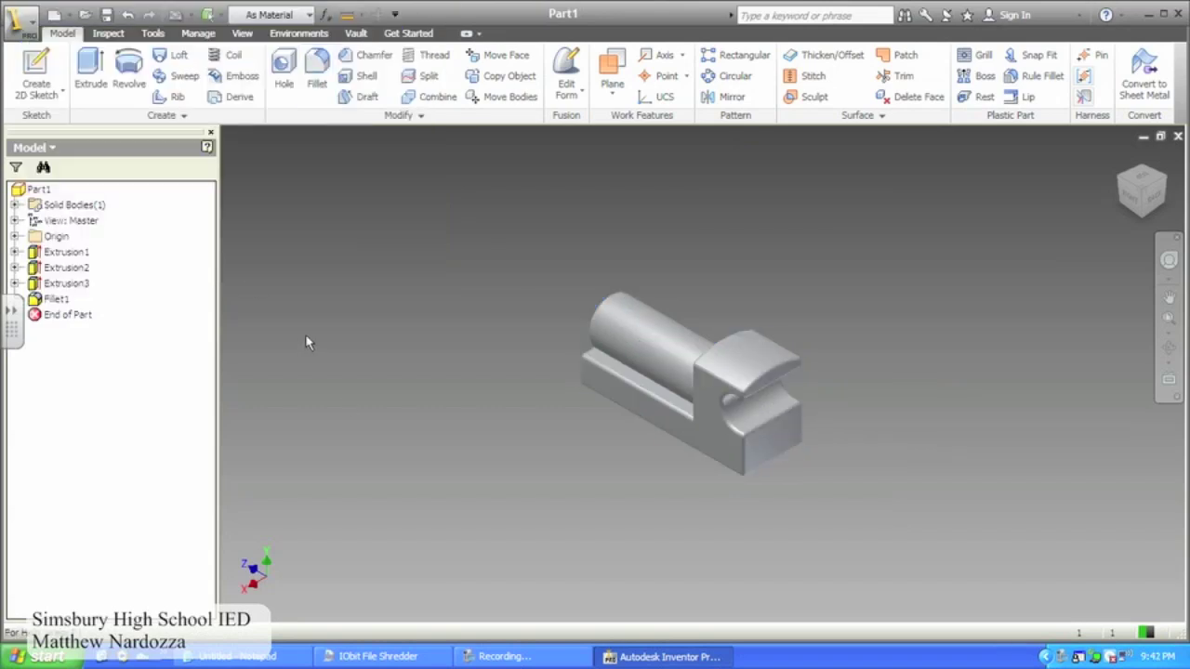
left_click(497, 657)
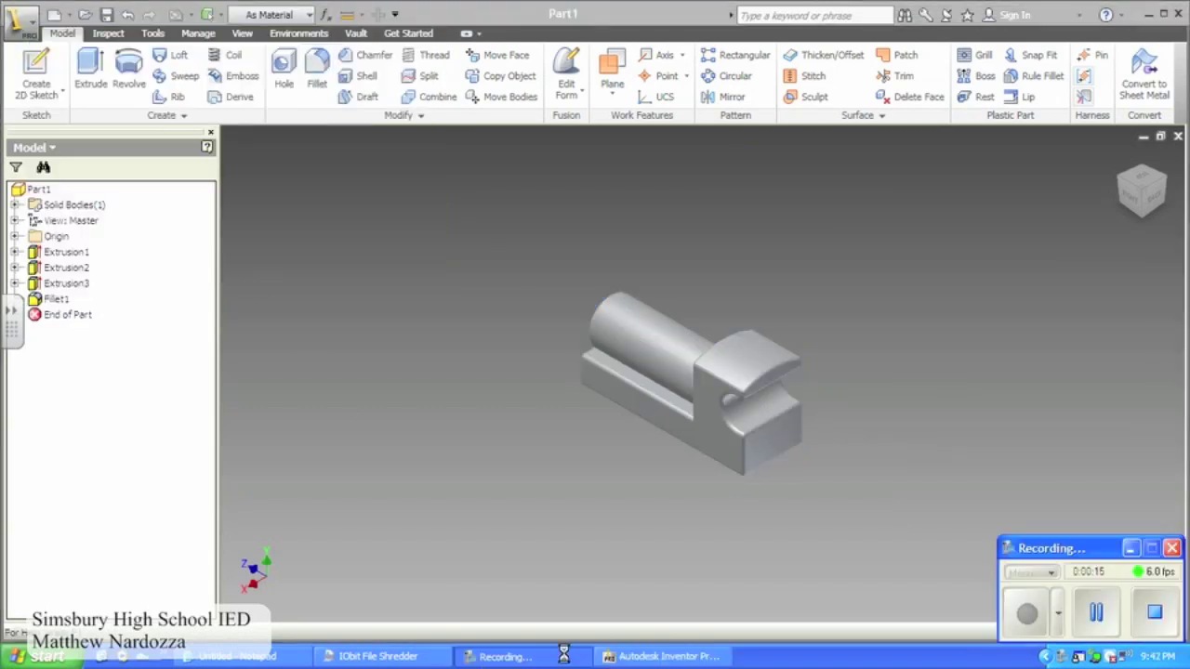
left_click(1142, 613)
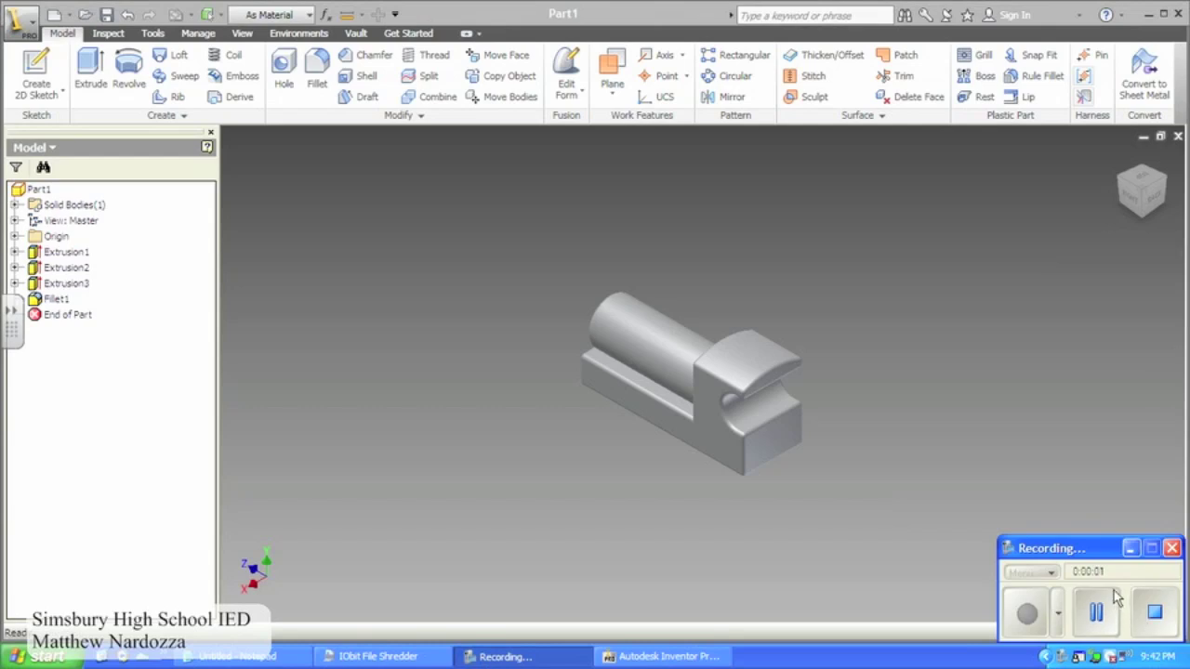
left_click(630, 15)
- Create a work plane tangent to the top of the cylindrical body and parallel to the flat ledge beside it
left_click(612, 96)
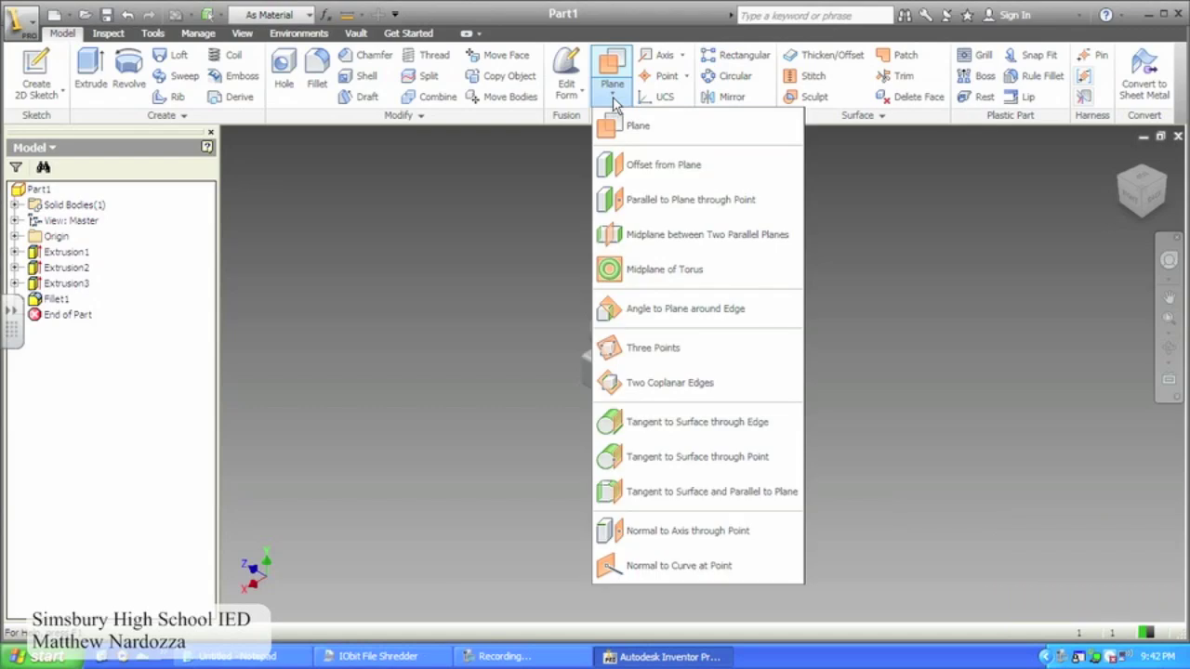
left_click(656, 492)
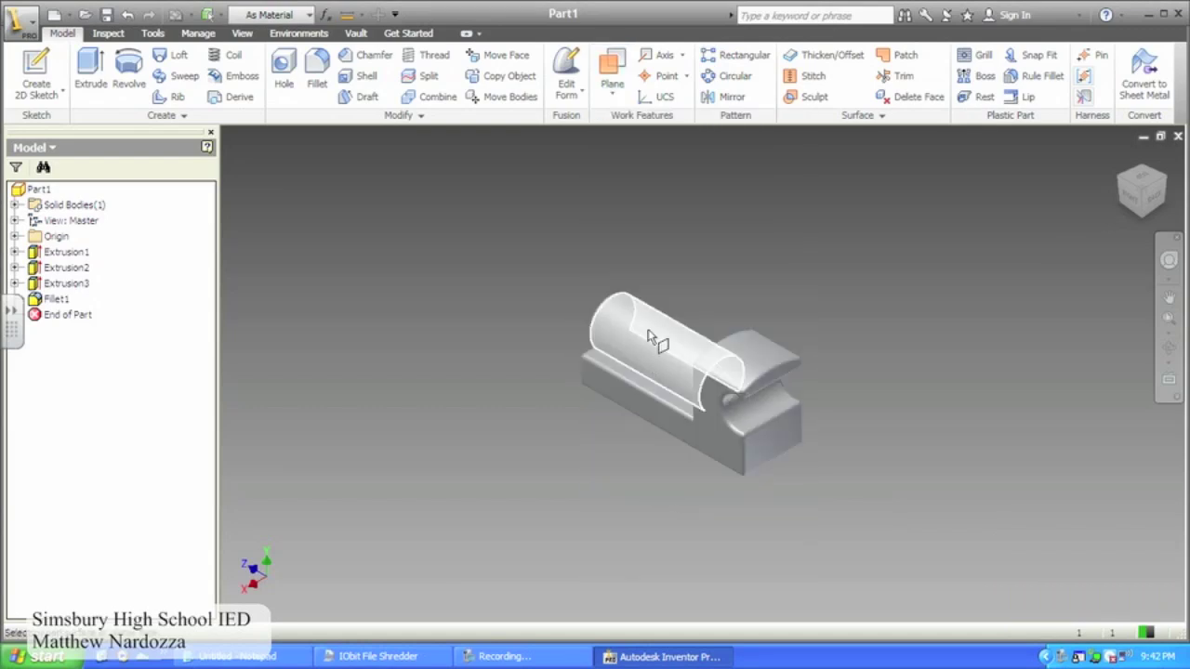
left_click(650, 338)
left_click(631, 379)
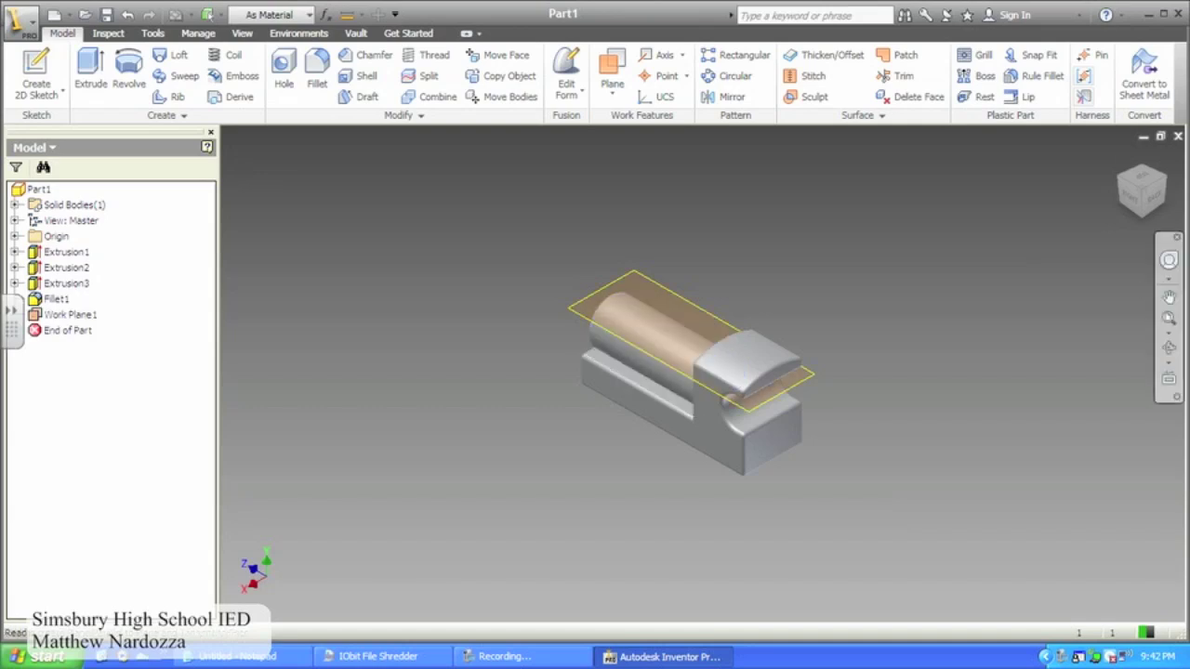
- Start a sketch on the tangent work plane and project the body's two long side edges and its front end edge
left_click(1146, 186)
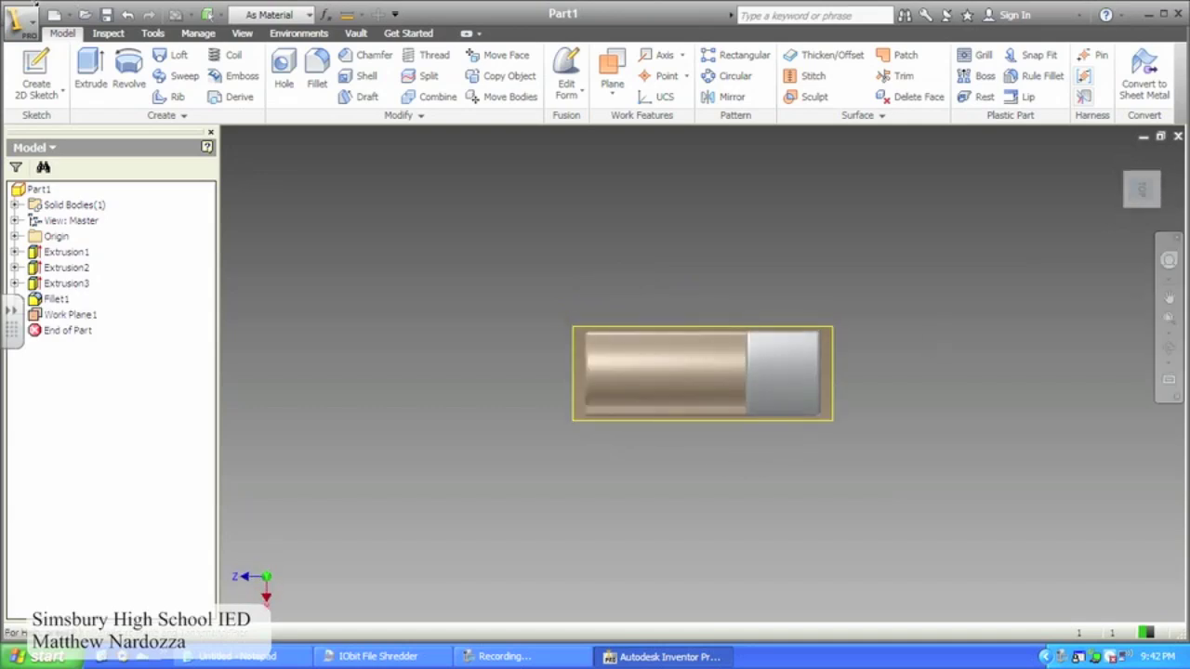
left_click(37, 70)
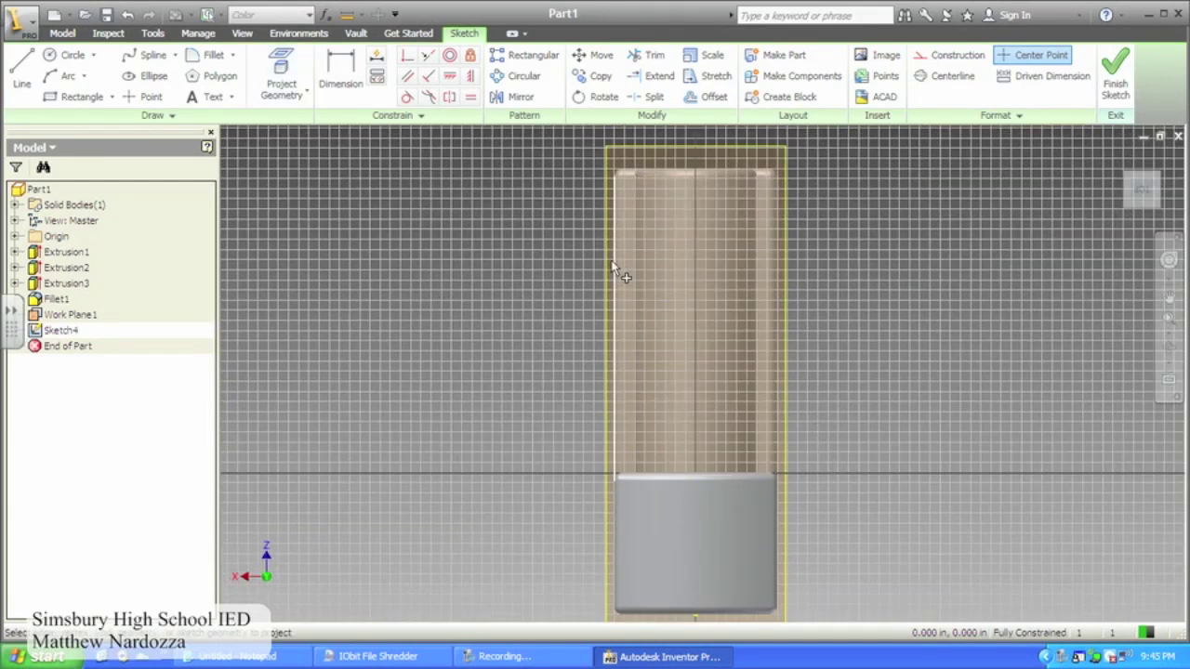
left_click(671, 171)
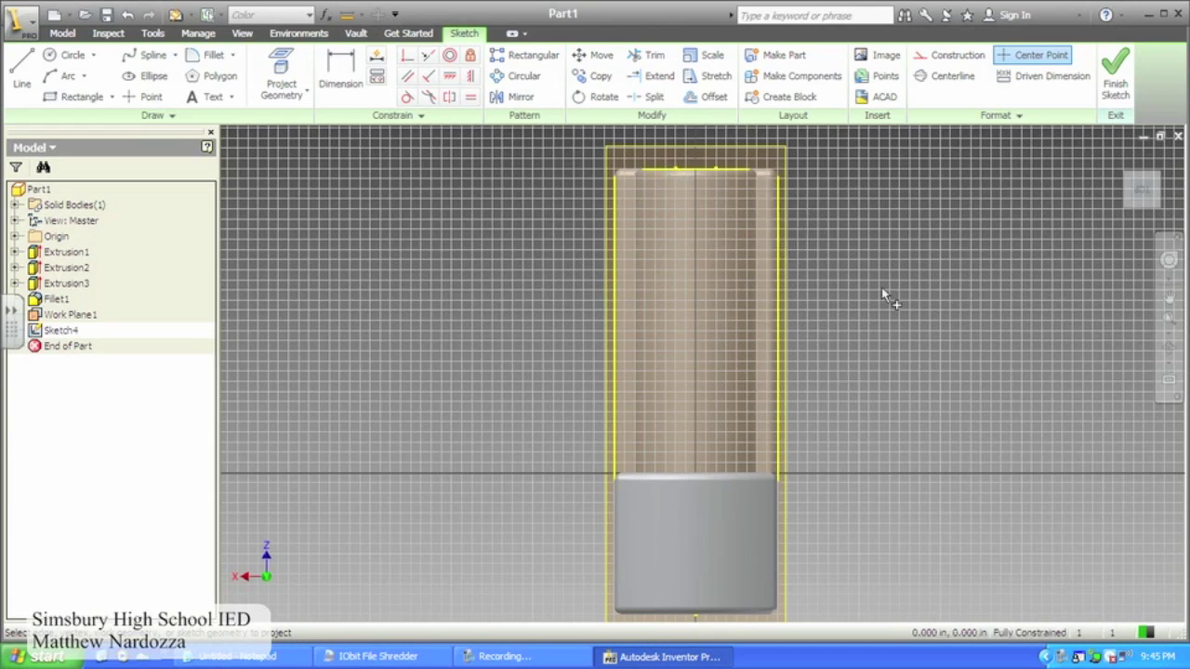
- Place a sketch point on the cylindrical body's centerline near its front end
left_click(148, 98)
left_click(695, 217)
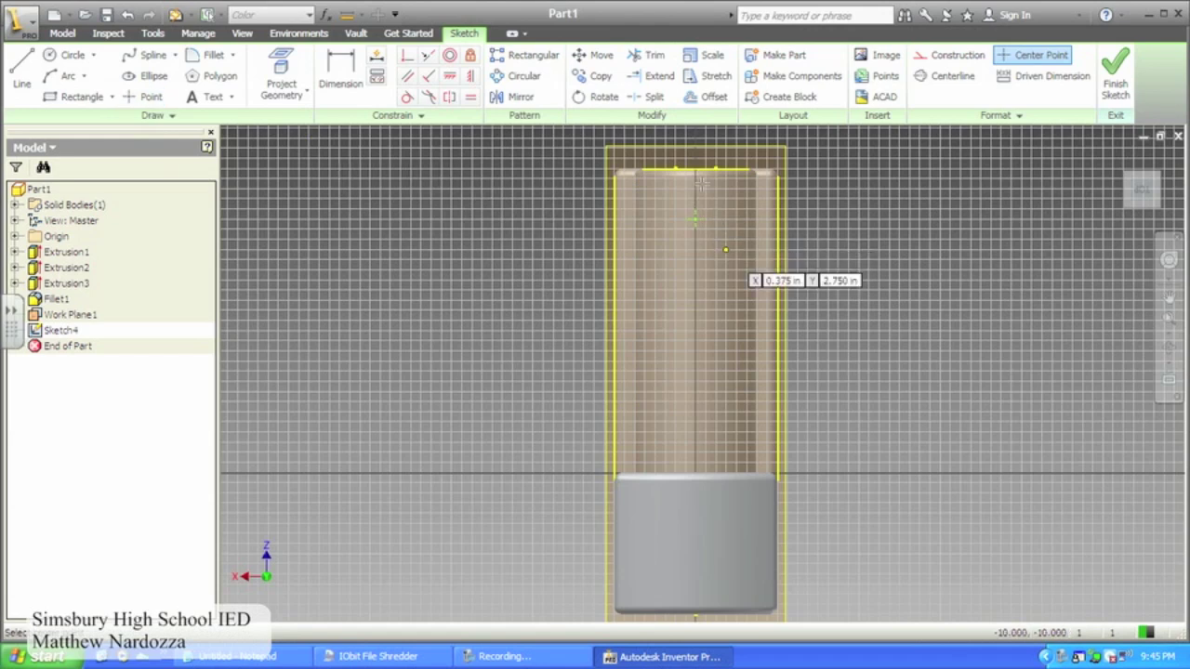
- Dimension the sketch point 1.00 in horizontally from the body's projected left side edge
key("d")
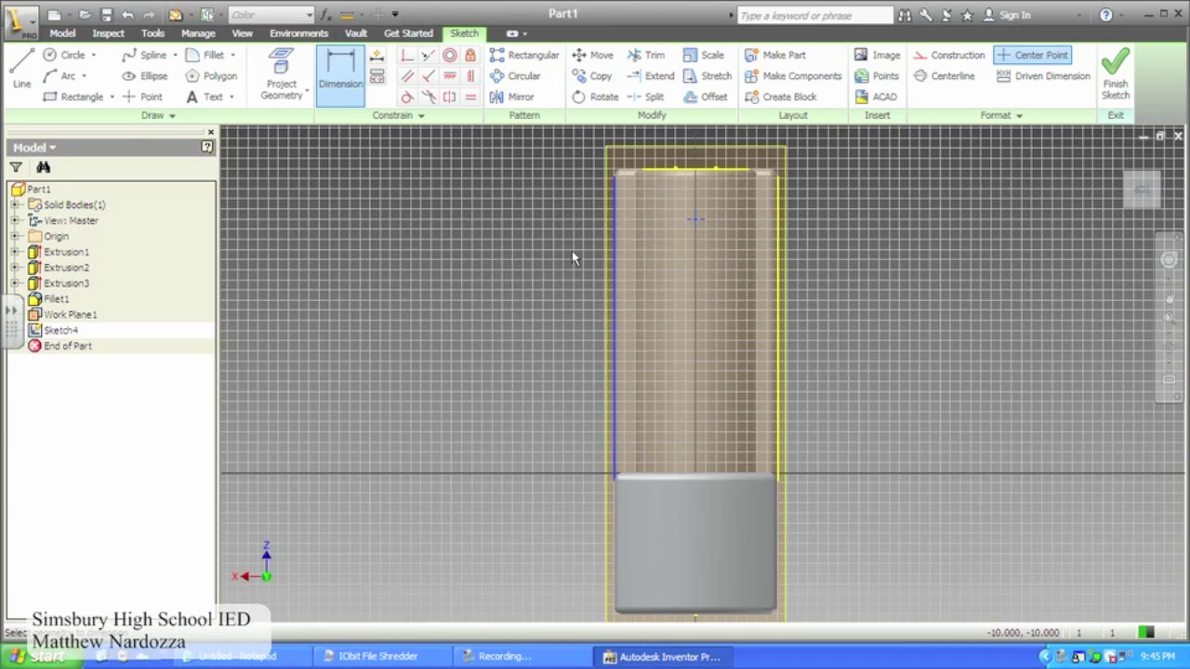
left_click(457, 259)
type("1")
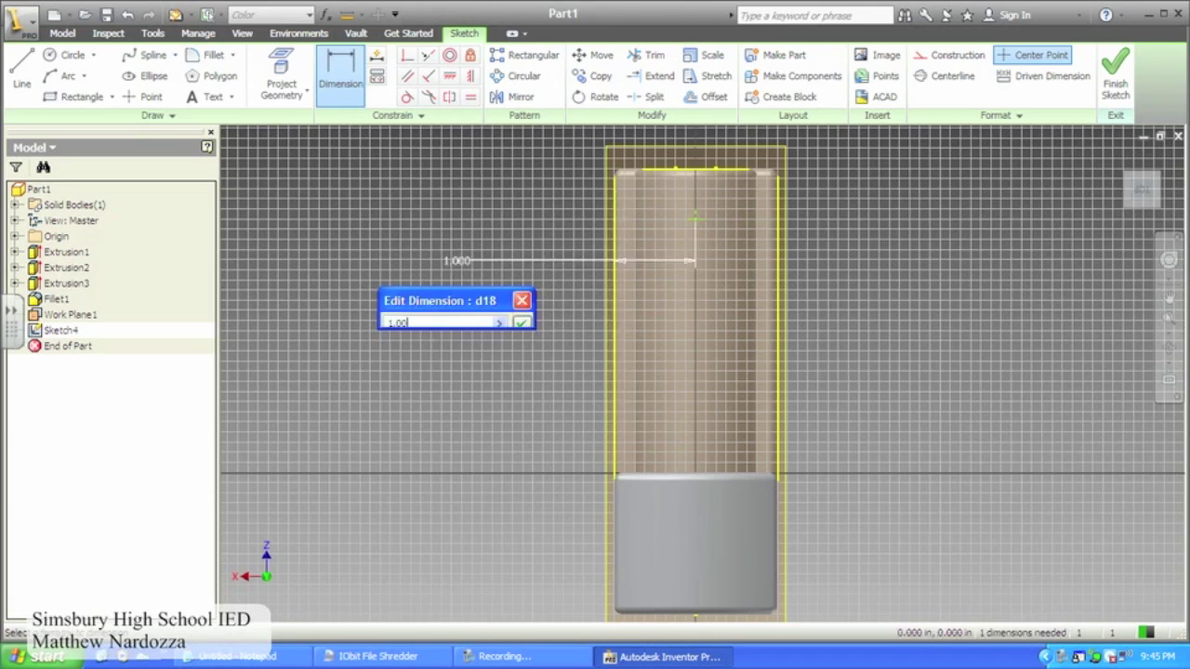
type(".00")
left_click(521, 321)
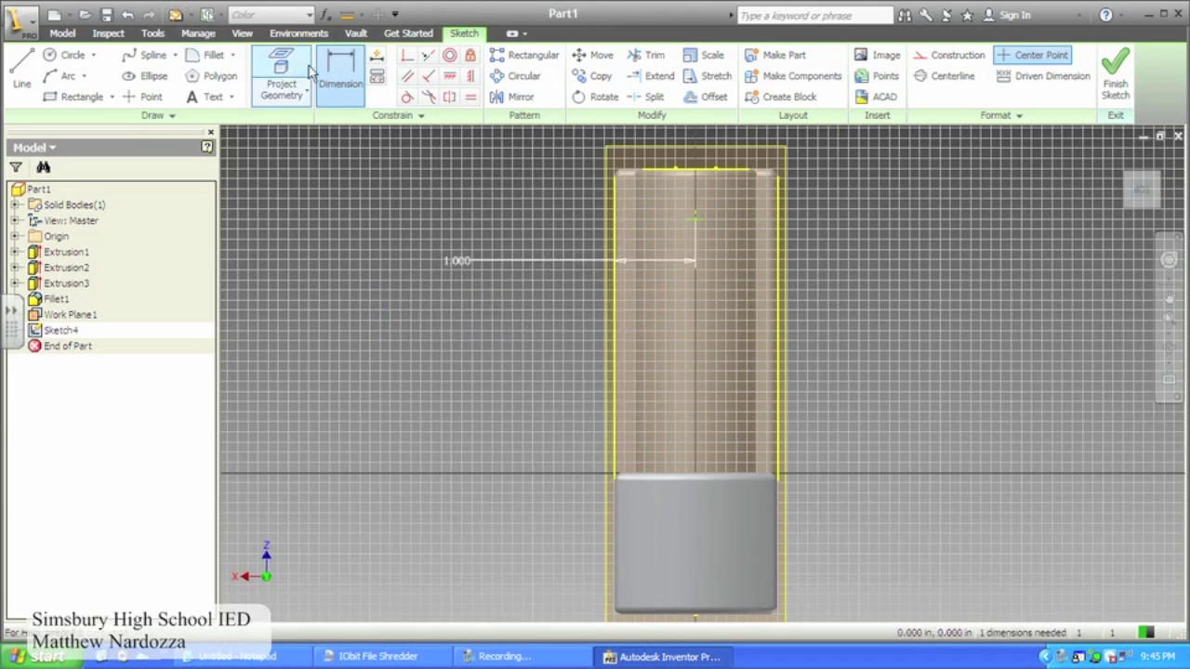
- Dimension the sketch point .88 in from the body's projected front end edge
left_click(694, 220)
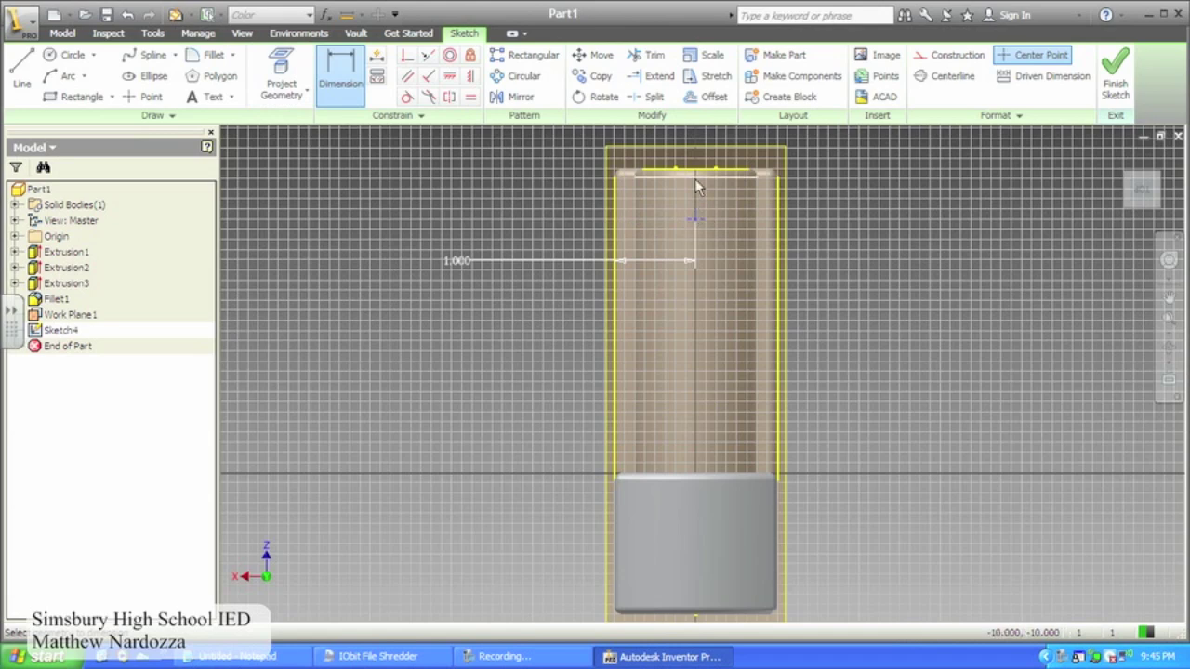
left_click(779, 174)
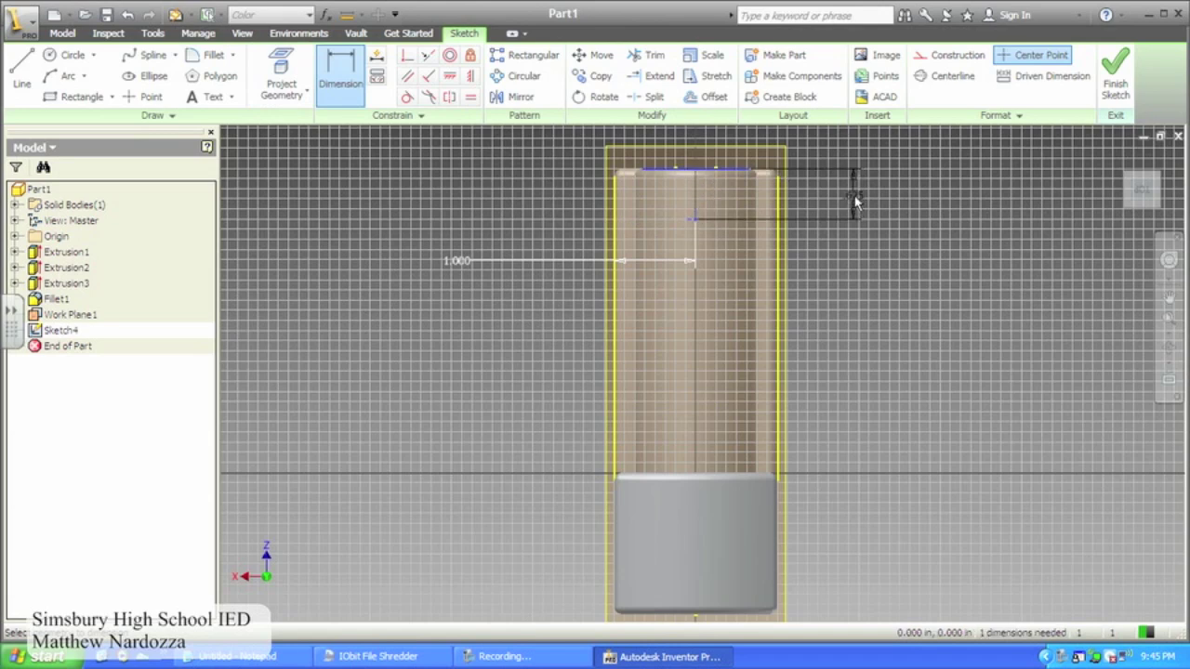
left_click(856, 202)
key("BackSpace")
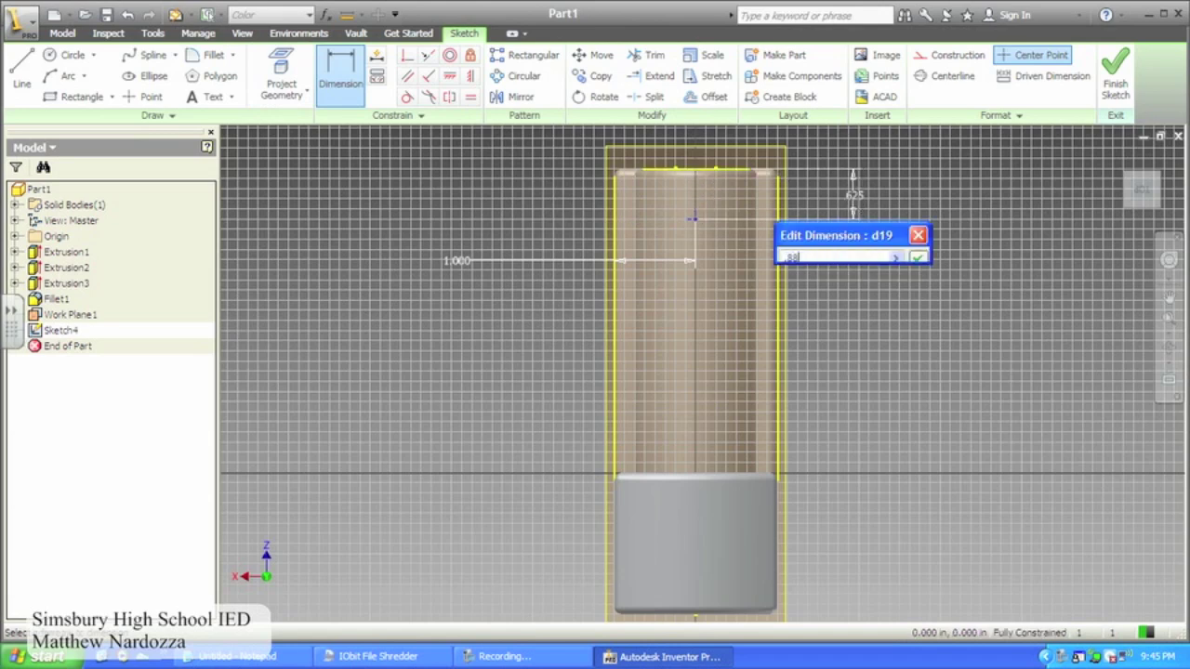
key("Return")
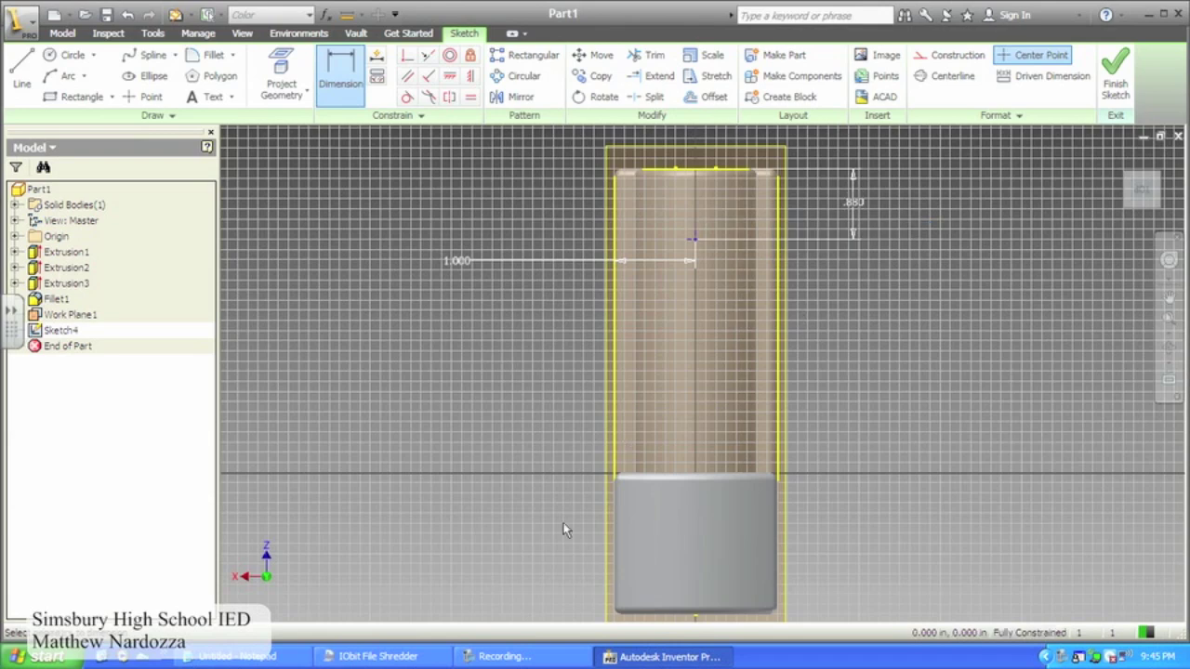